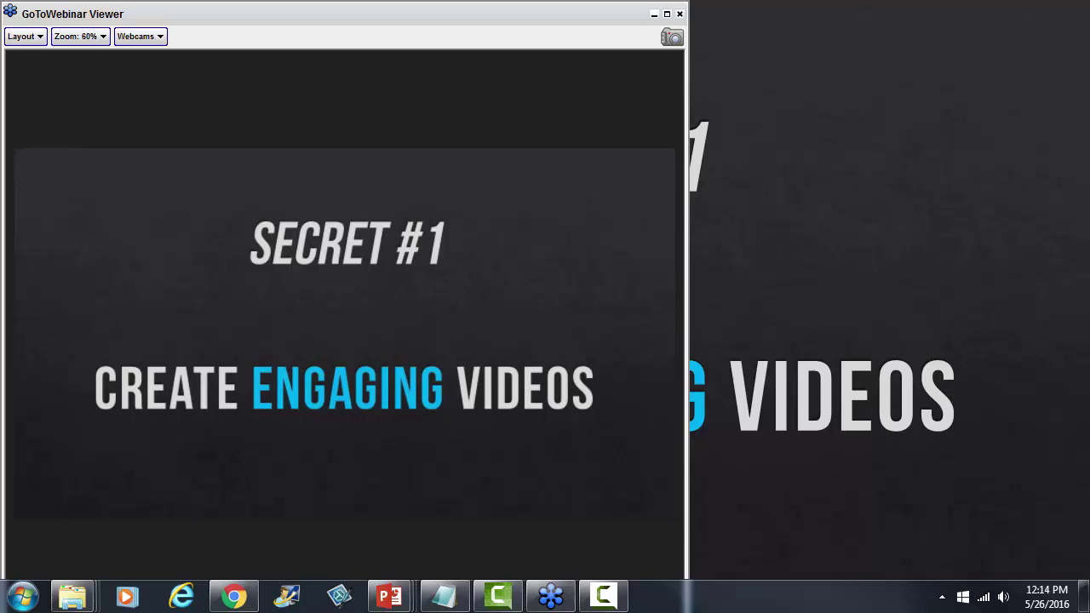
- Accept the presenter role and start sharing your screen with Show My Screen
left_click(603, 322)
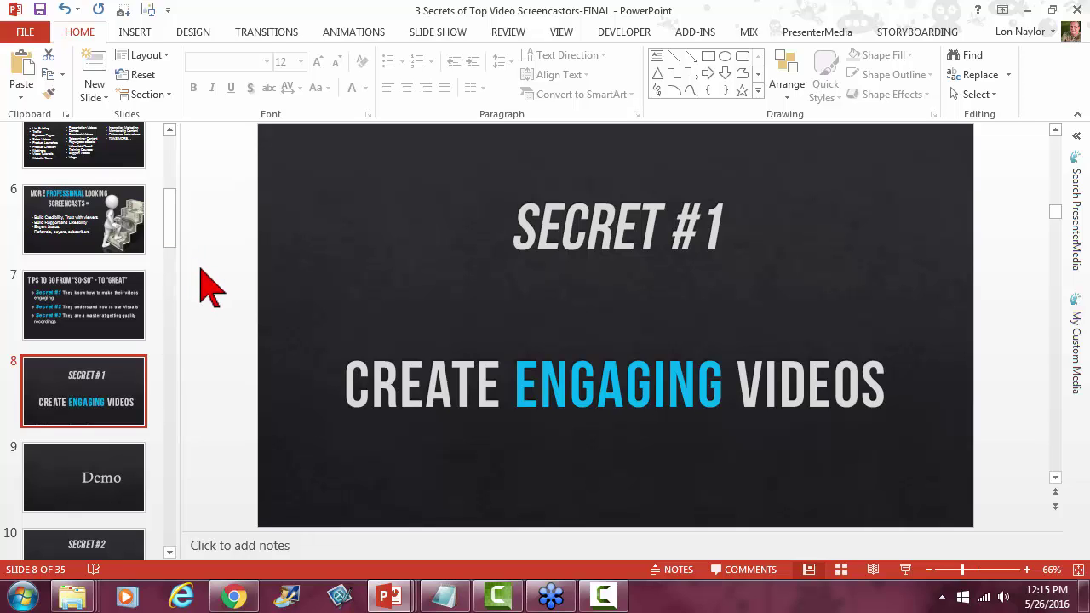
- Switch from PowerPoint to the animation-demo.camproj project in Camtasia Studio
left_click(503, 596)
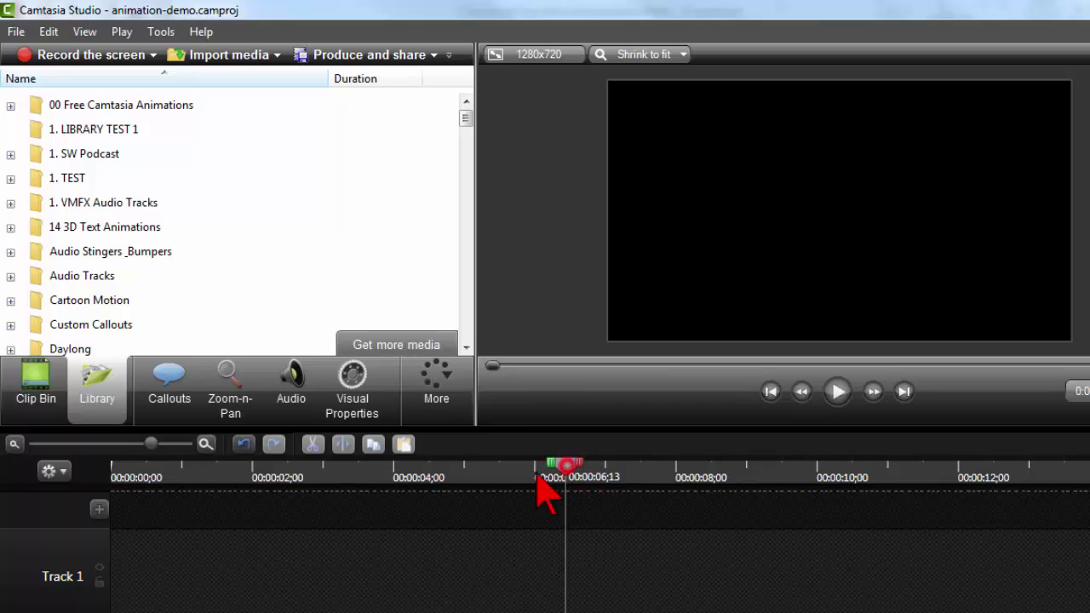
- Return the playhead to the timeline start and show the Callouts arrow and circle shapes
left_click(353, 475)
key("ctrl+Home")
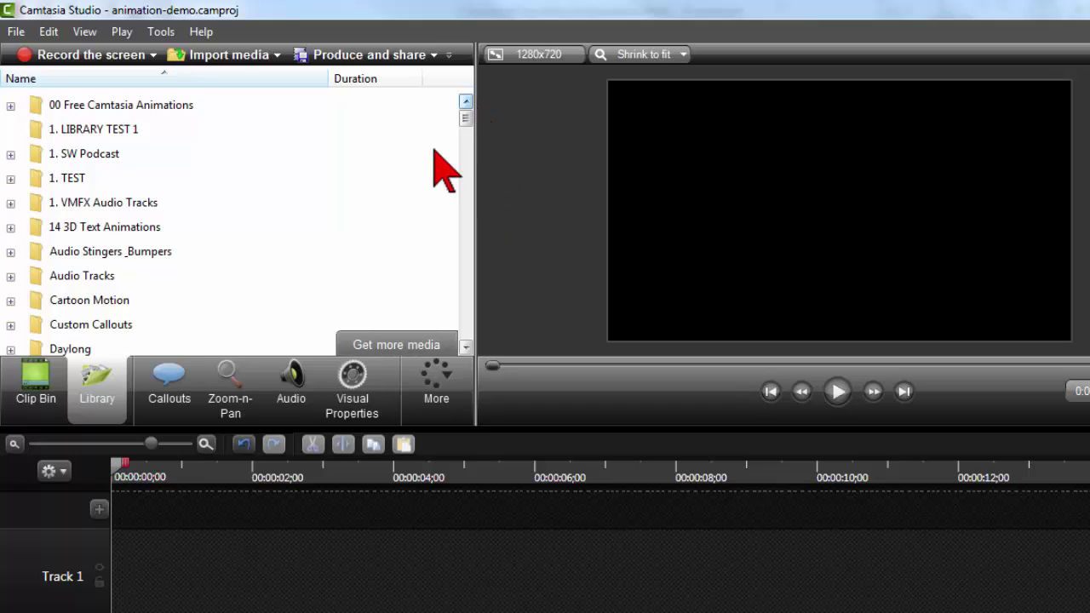
left_click(170, 394)
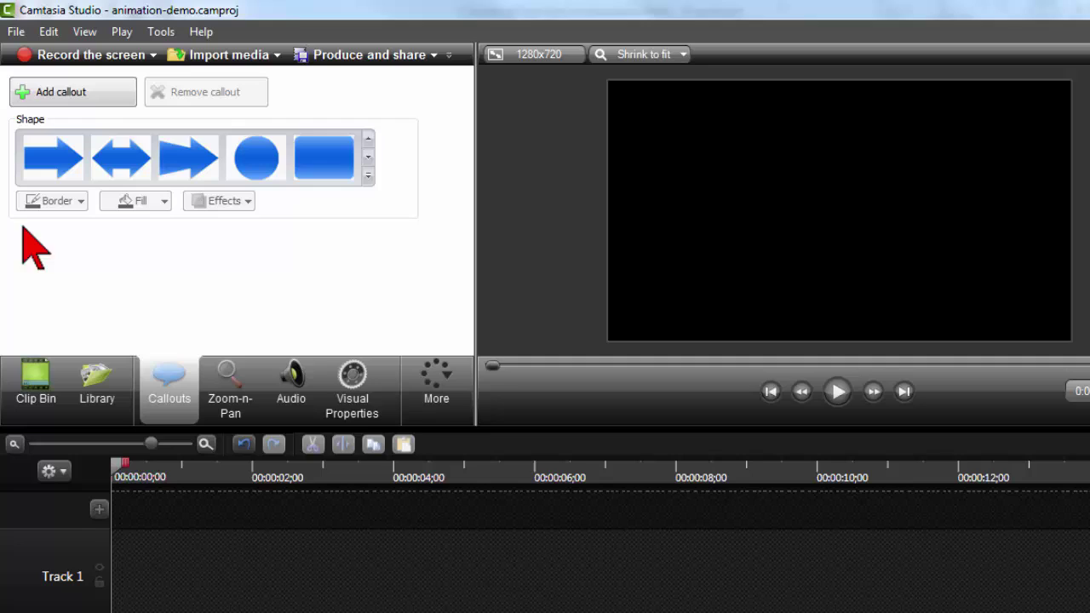
- Add the blue Pointy Arrow 2 arrow callout to Track 1
left_click(51, 96)
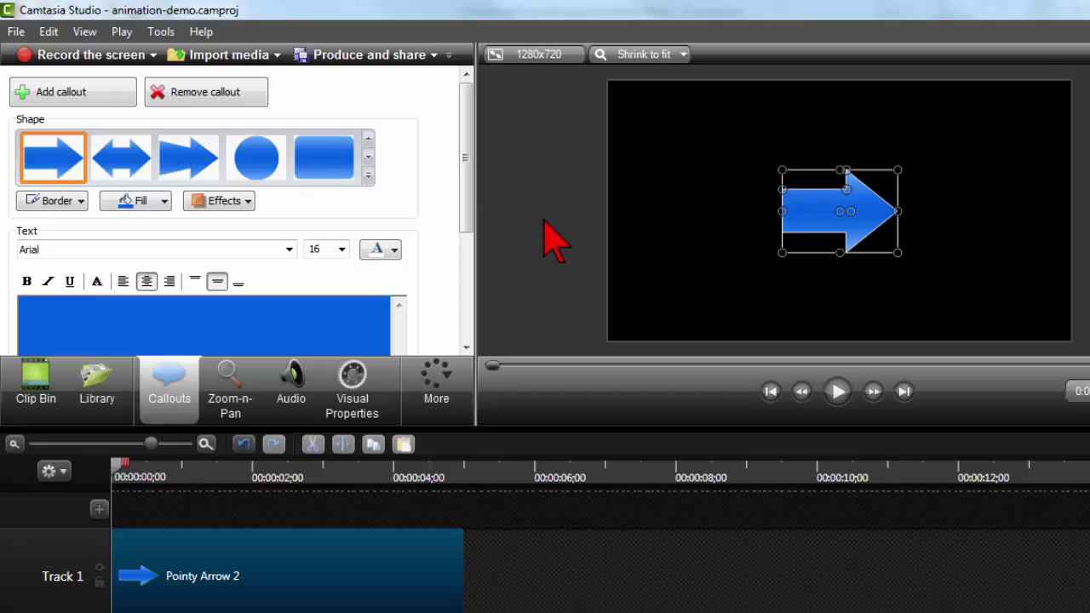
- Enlarge the arrow proportionally, reposition it in the frame, and set the playhead to about 0:01;18
left_click_drag(809, 221, 707, 166)
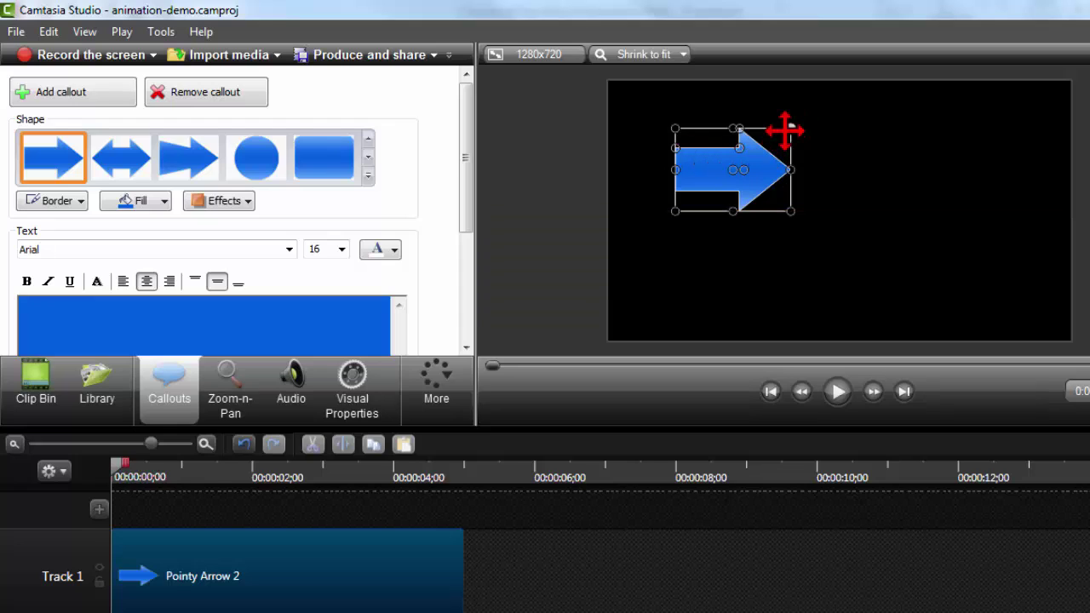
key("ctrl")
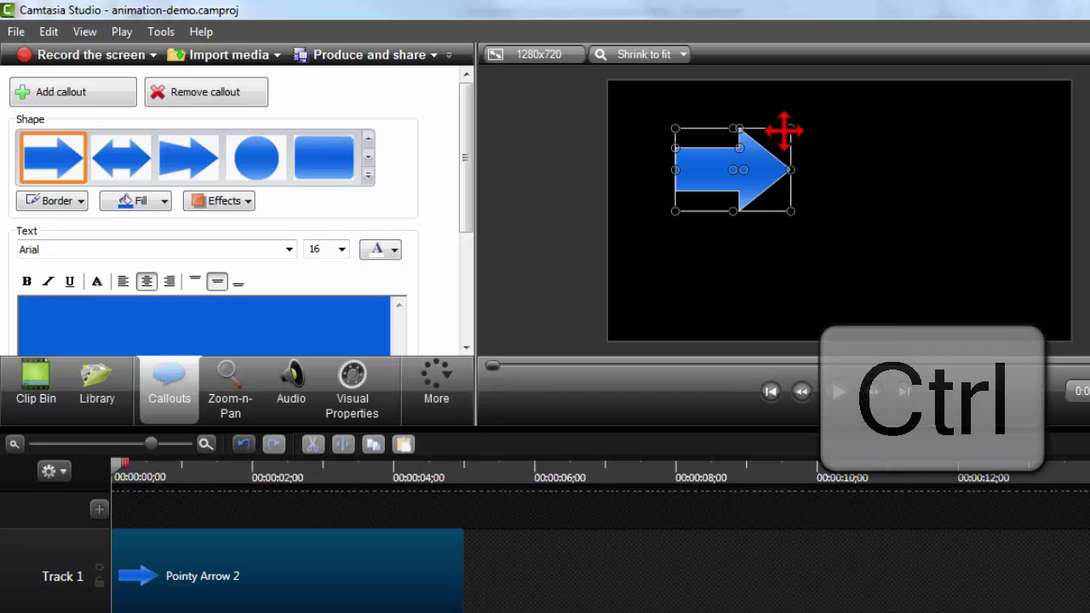
mouse_move(791, 128)
left_mouse_down()
mouse_move(847, 88)
mouse_move(794, 128)
left_mouse_up()
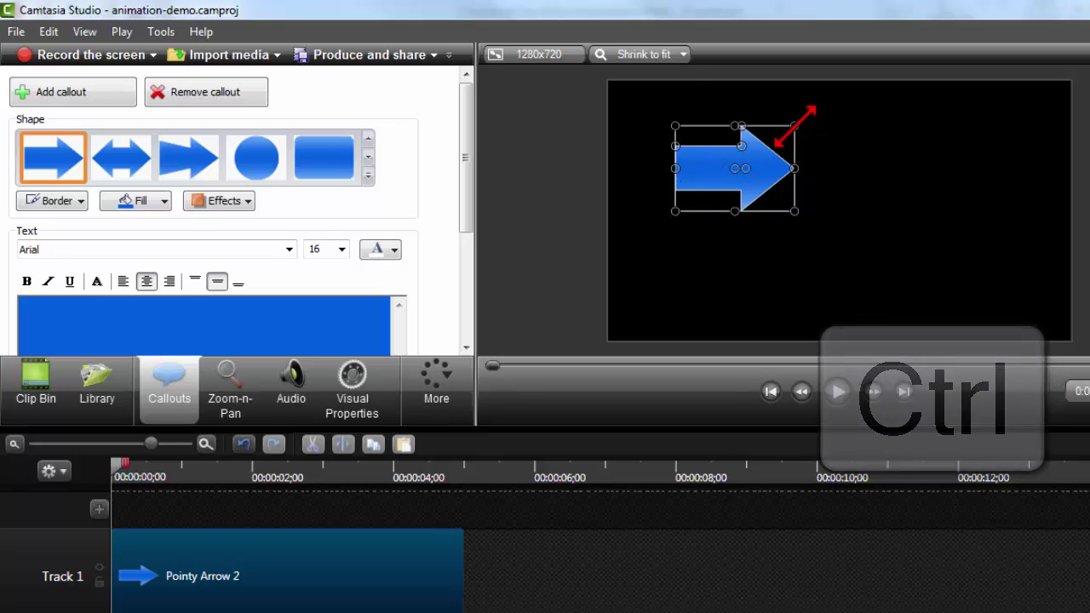
mouse_move(793, 126)
left_mouse_down()
mouse_move(803, 106)
mouse_move(768, 121)
mouse_move(810, 121)
left_mouse_up()
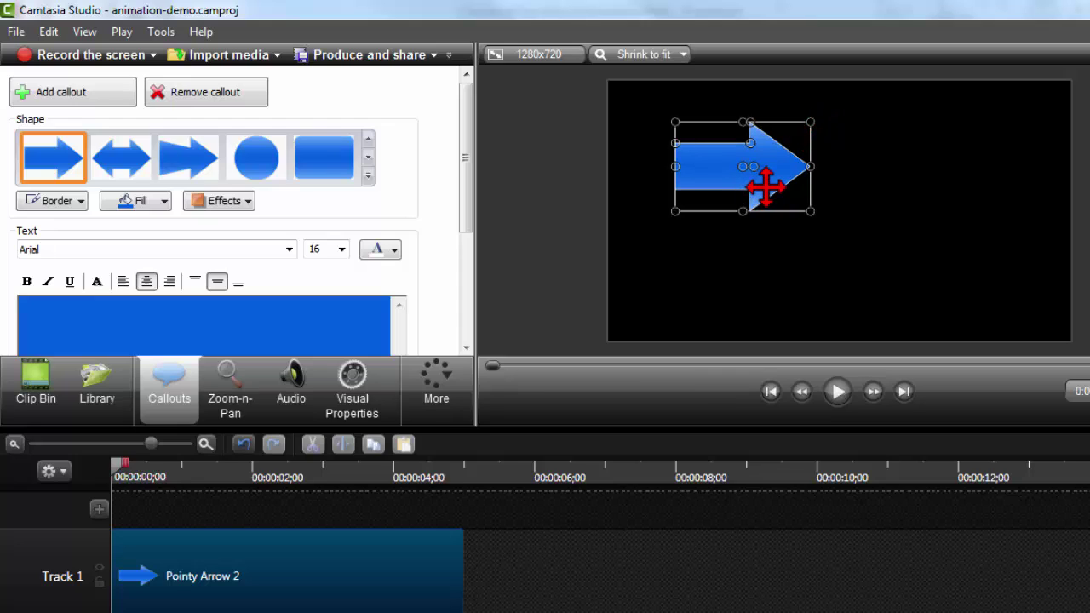
left_click_drag(765, 185, 829, 220)
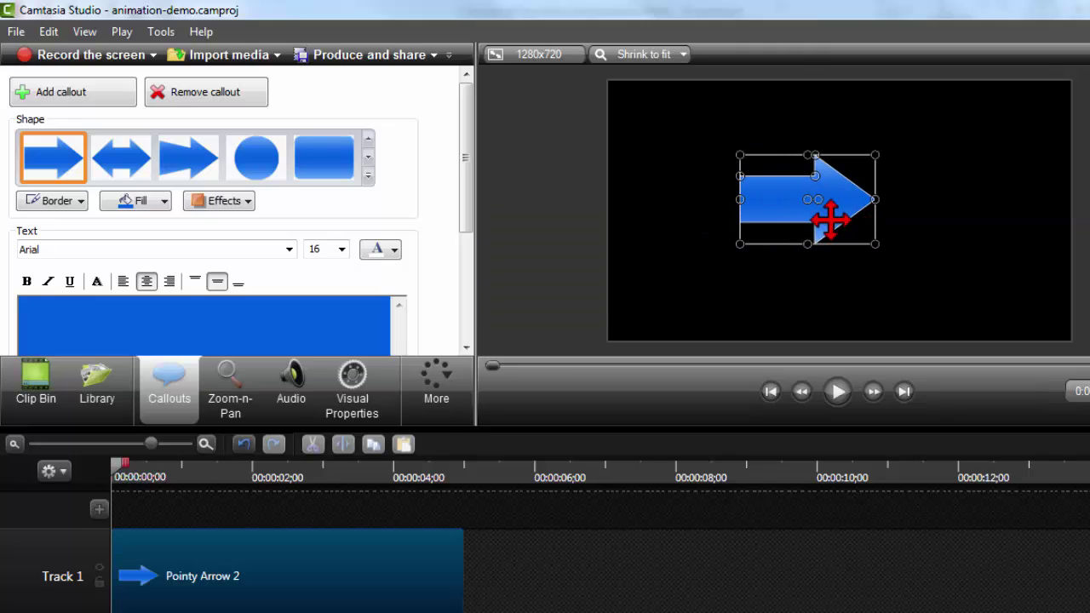
left_click(119, 467)
left_click_drag(120, 467, 231, 473)
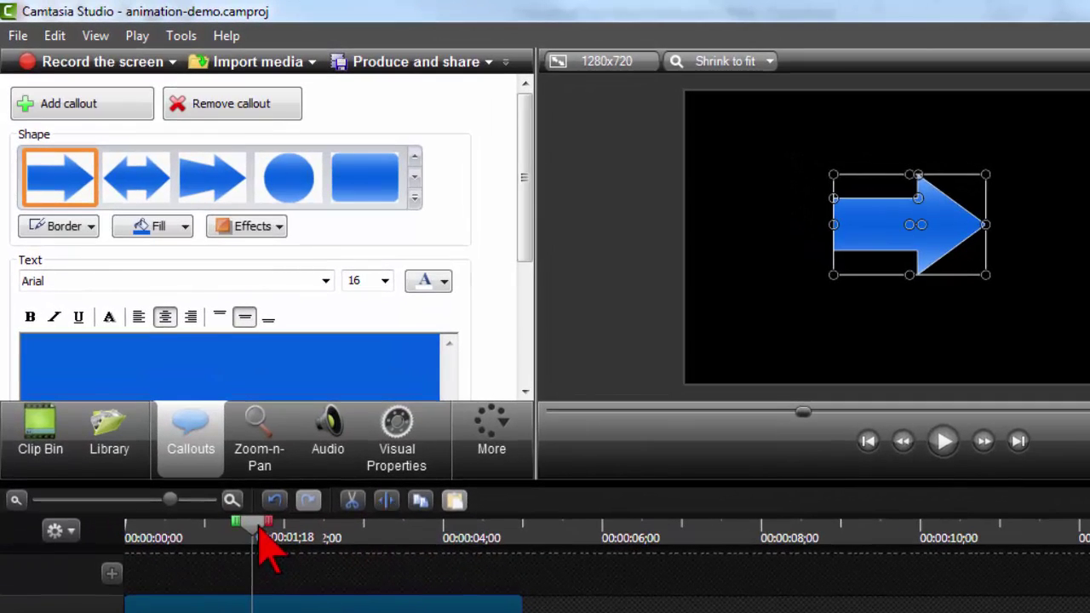
- Show the arrow's Visual Properties: 117% scale at position X −77, Y 28
left_click(407, 466)
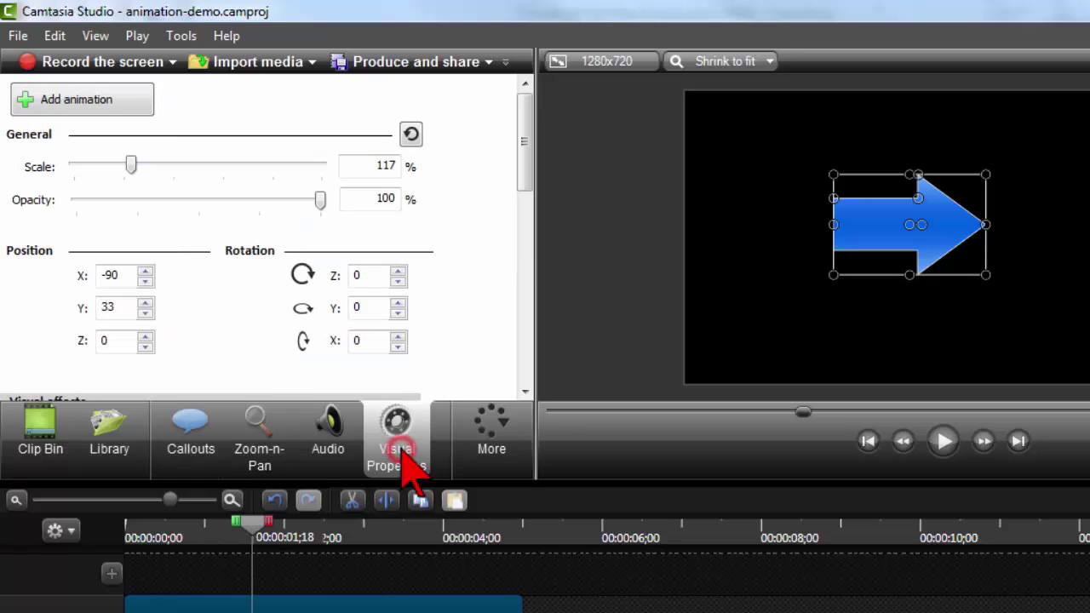
left_click(488, 426)
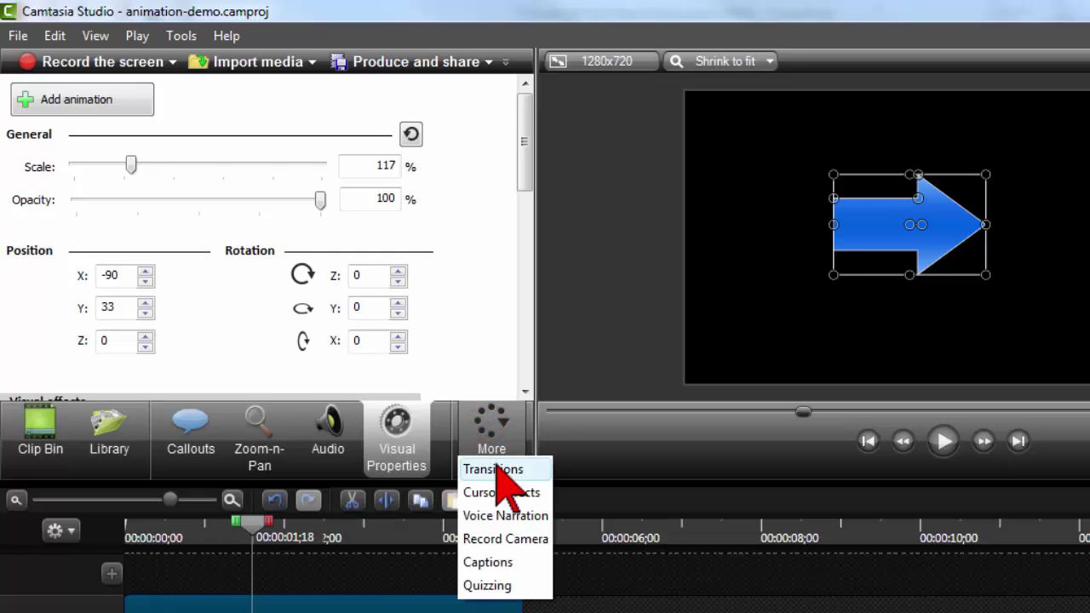
left_click(400, 436)
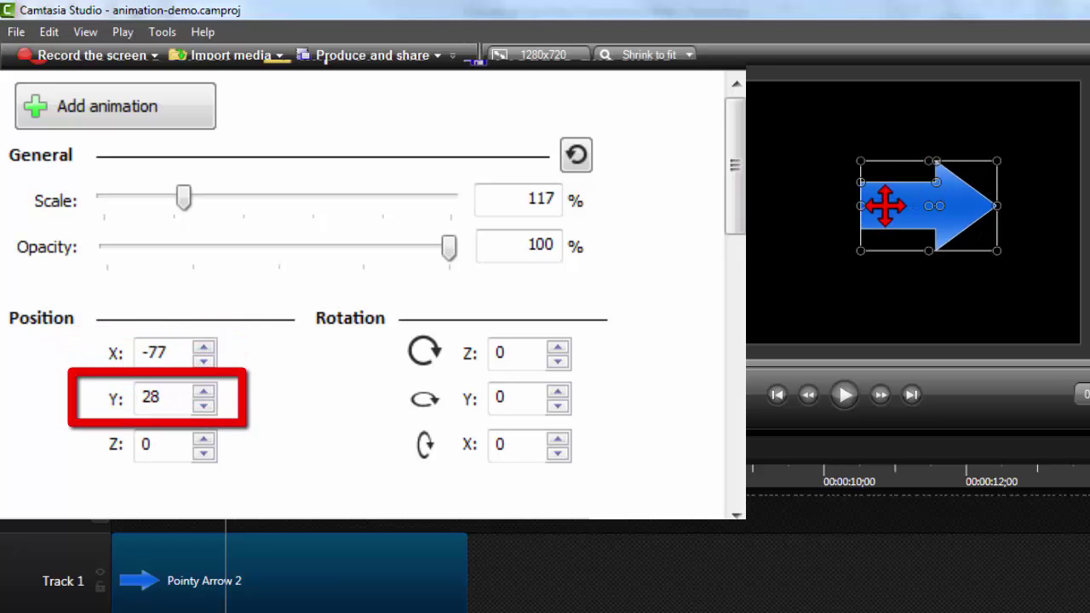
- Centre the arrow vertically at position X −84, Y 0, keeping 117% scale
left_click_drag(878, 159, 710, 139)
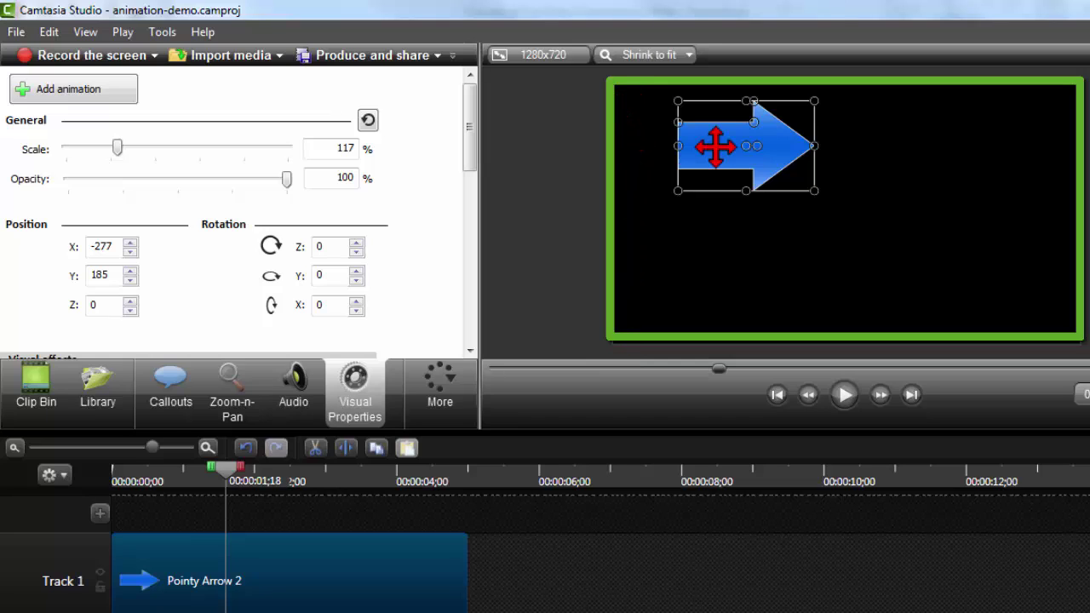
left_click_drag(715, 146, 698, 240)
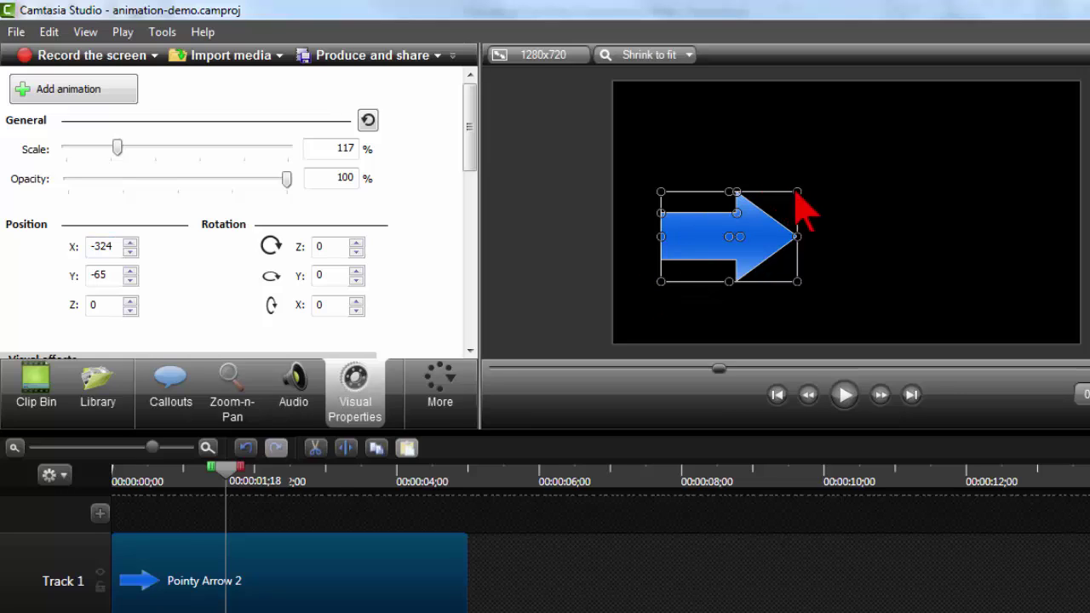
left_click_drag(691, 247, 779, 222)
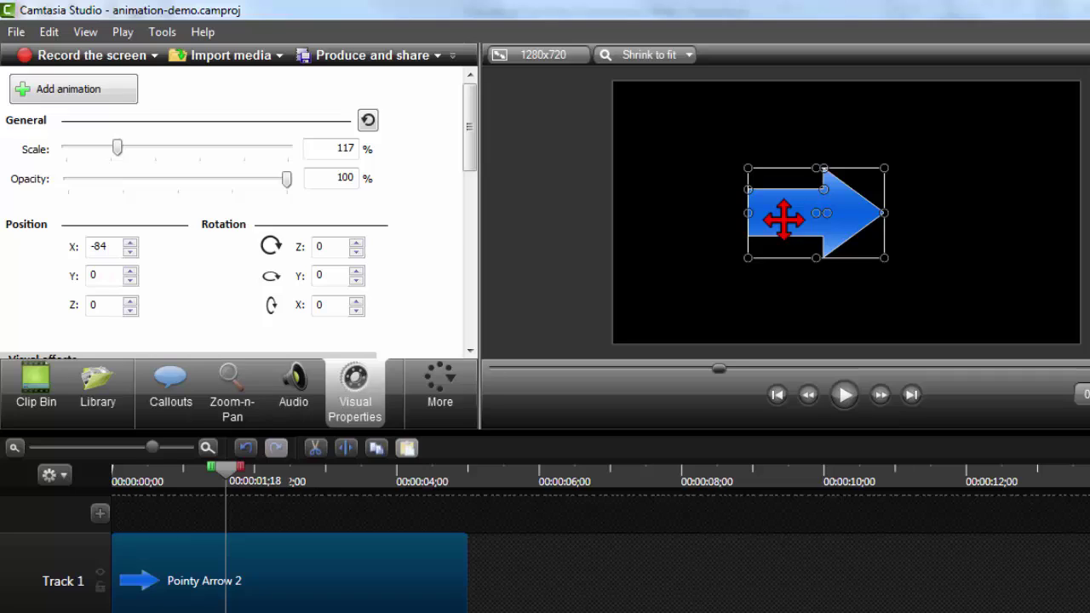
- Slide the arrow left along its centre line to X −827, just off the frame
left_click_drag(782, 220, 782, 220)
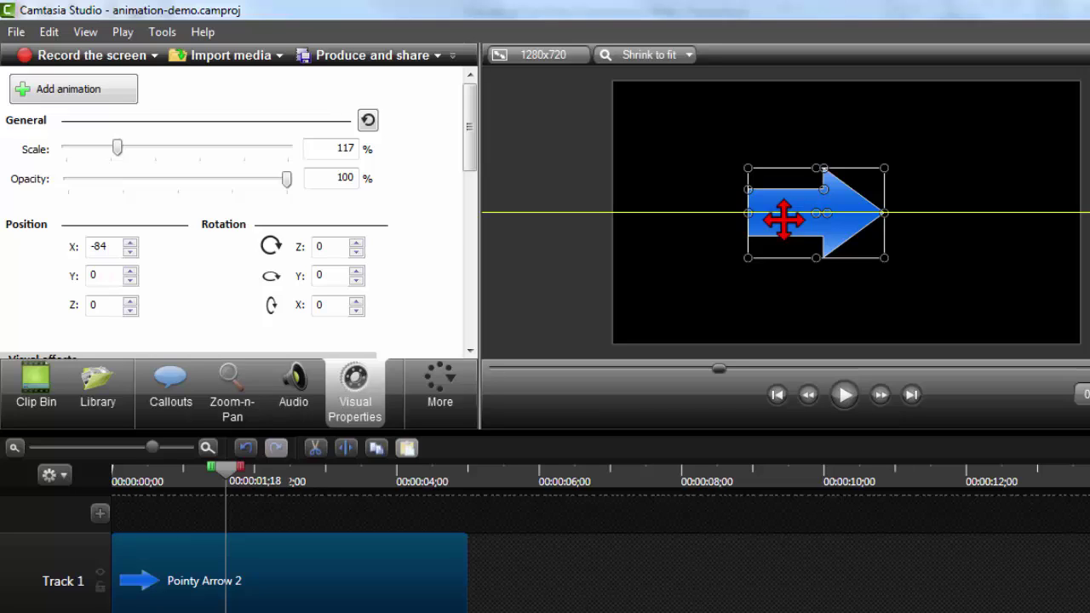
left_click_drag(782, 220, 533, 221)
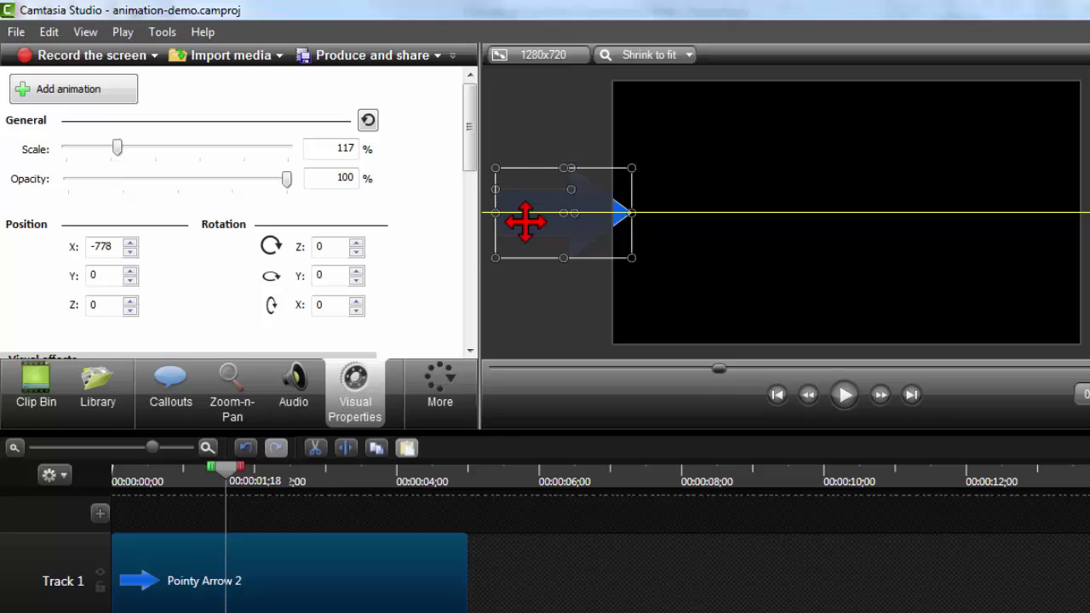
left_click_drag(525, 221, 509, 218)
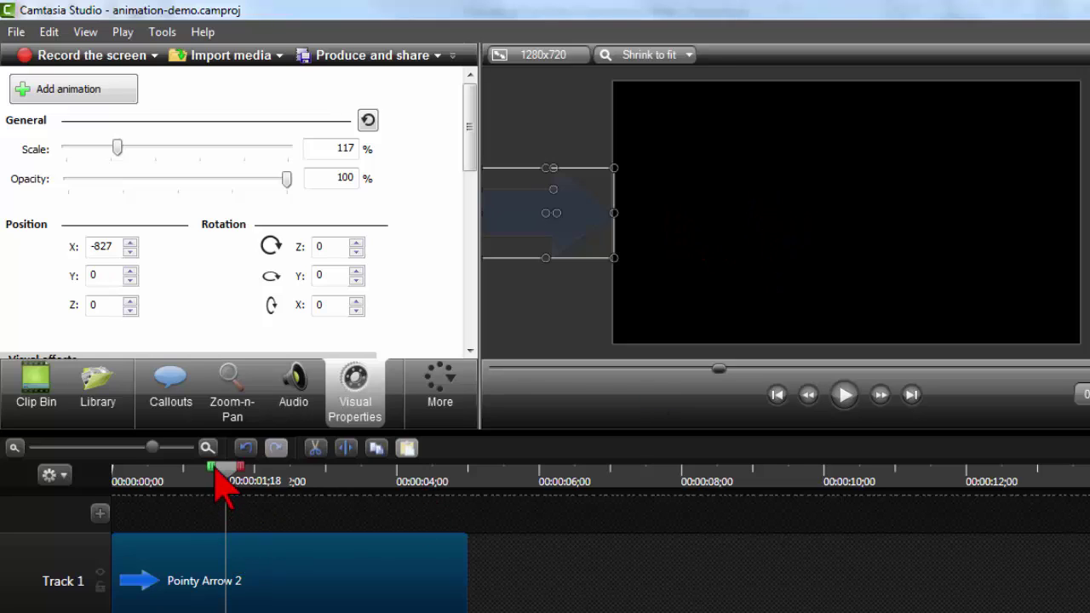
mouse_move(225, 484)
left_mouse_down()
mouse_move(146, 487)
mouse_move(287, 486)
mouse_move(114, 473)
mouse_move(230, 479)
left_mouse_up()
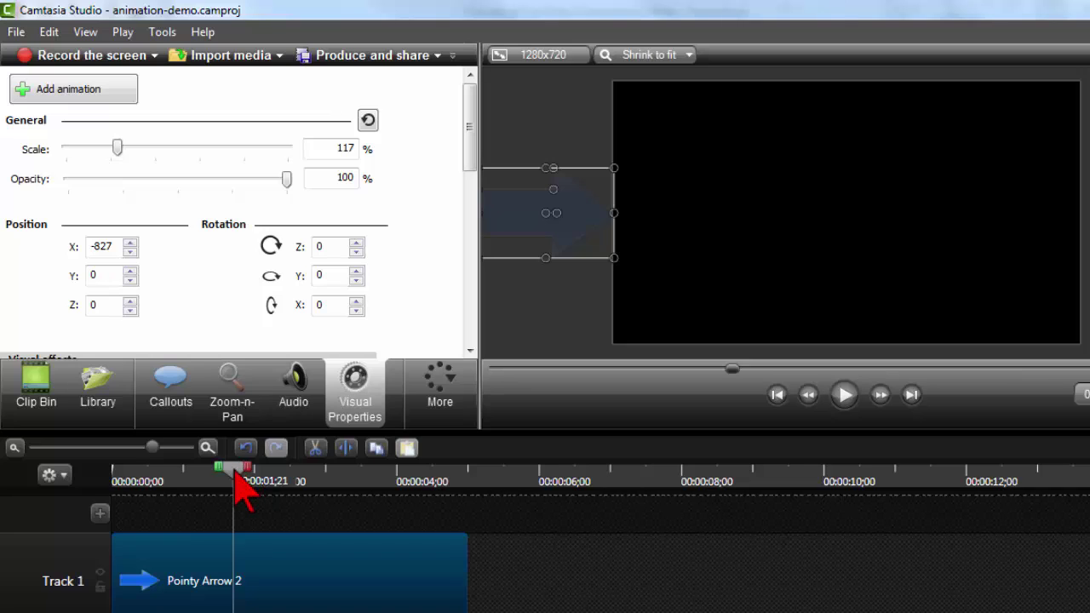
left_click_drag(240, 477, 278, 479)
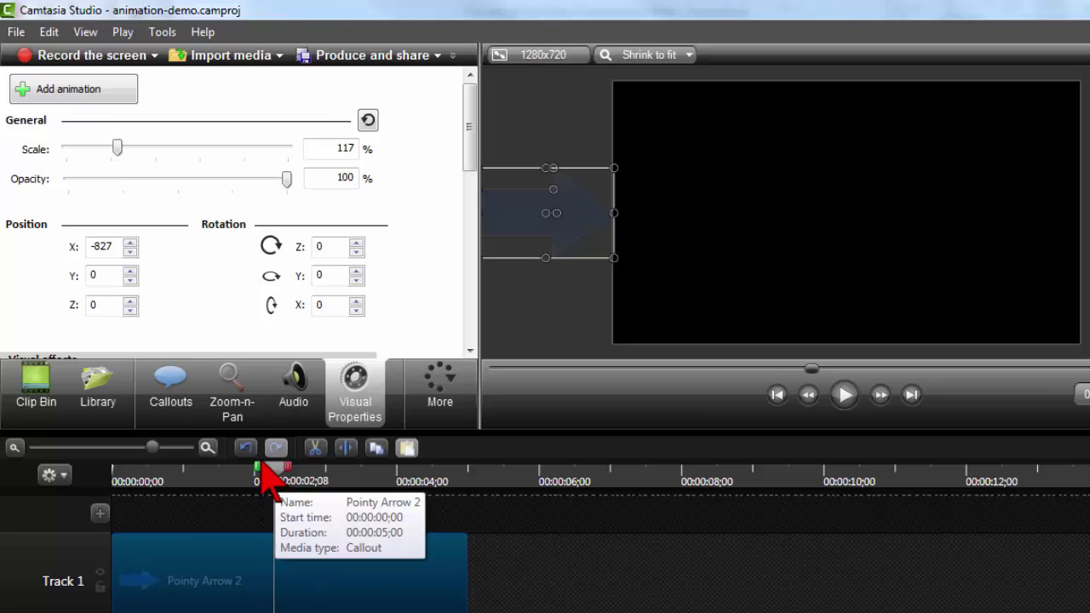
left_click_drag(275, 469, 235, 470)
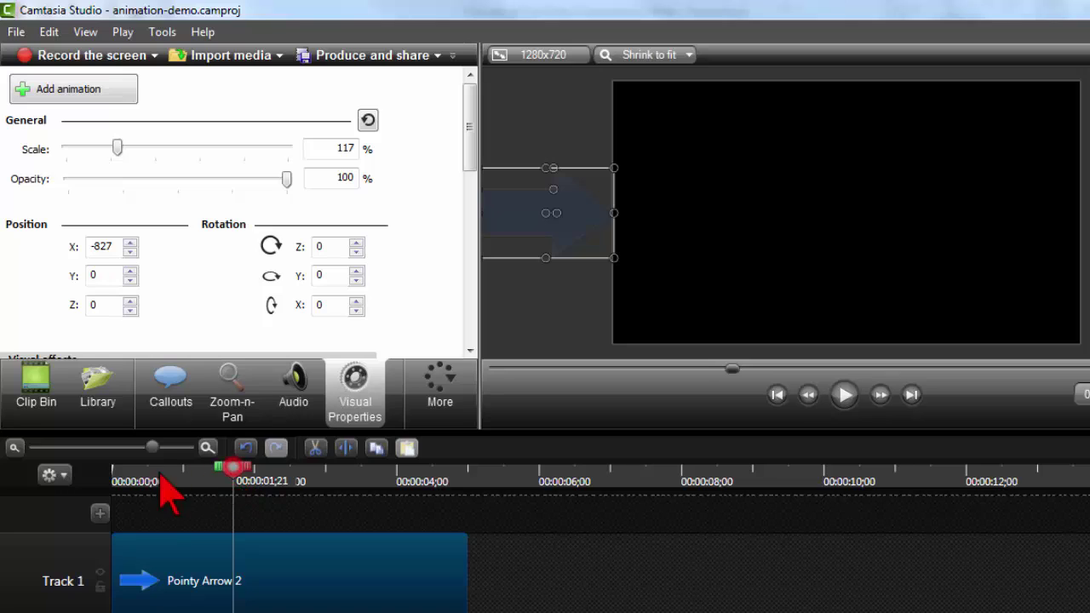
left_click(116, 478)
left_click_drag(133, 482, 243, 478)
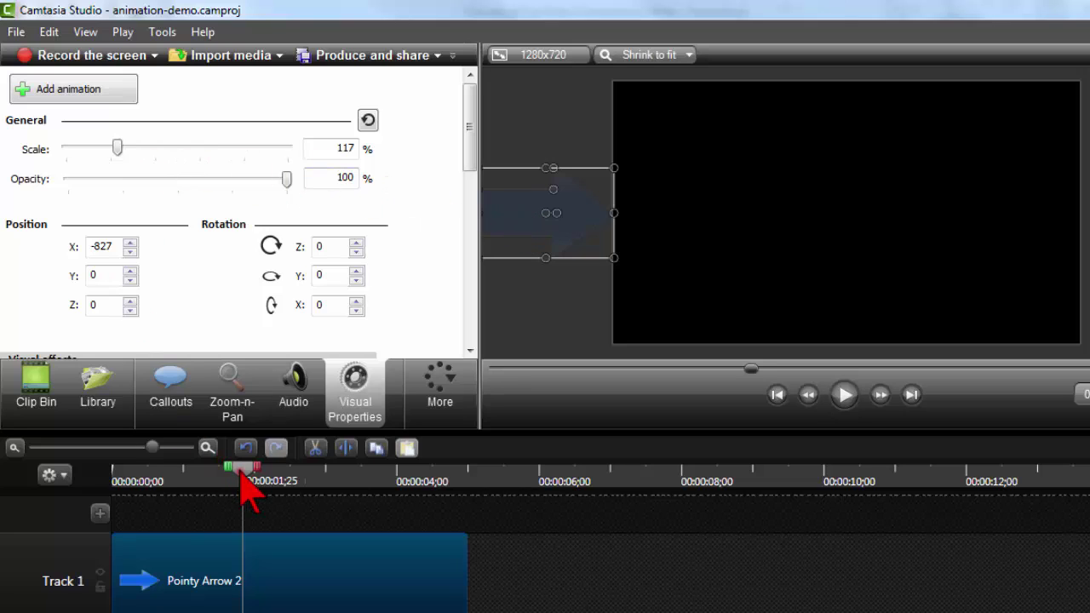
left_click_drag(247, 487, 241, 479)
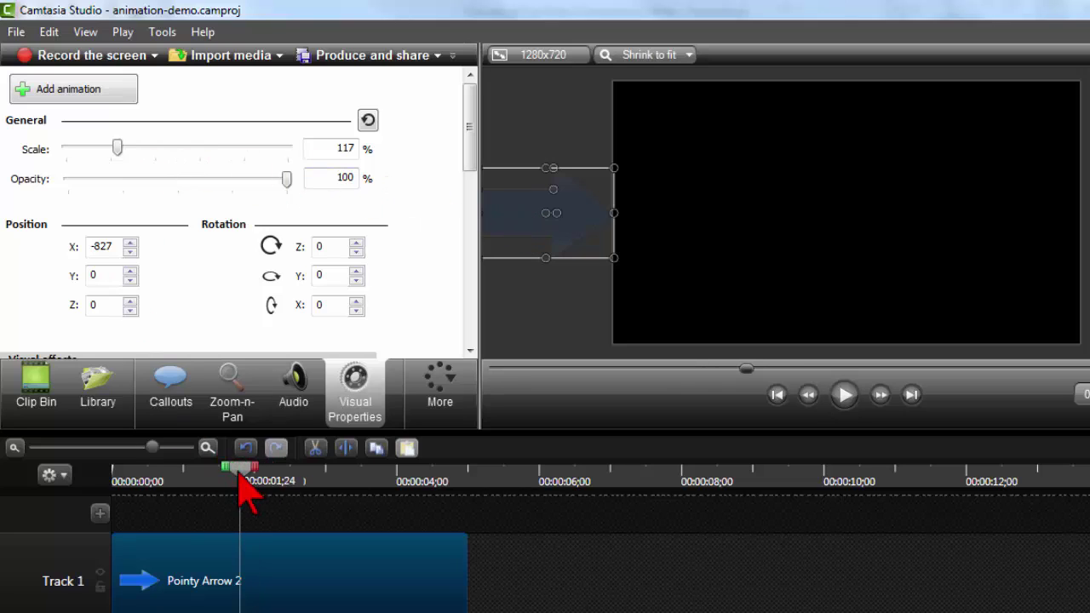
- Add an animation near two seconds bringing the arrow from off-screen left to X −92, Y 0
left_click(89, 90)
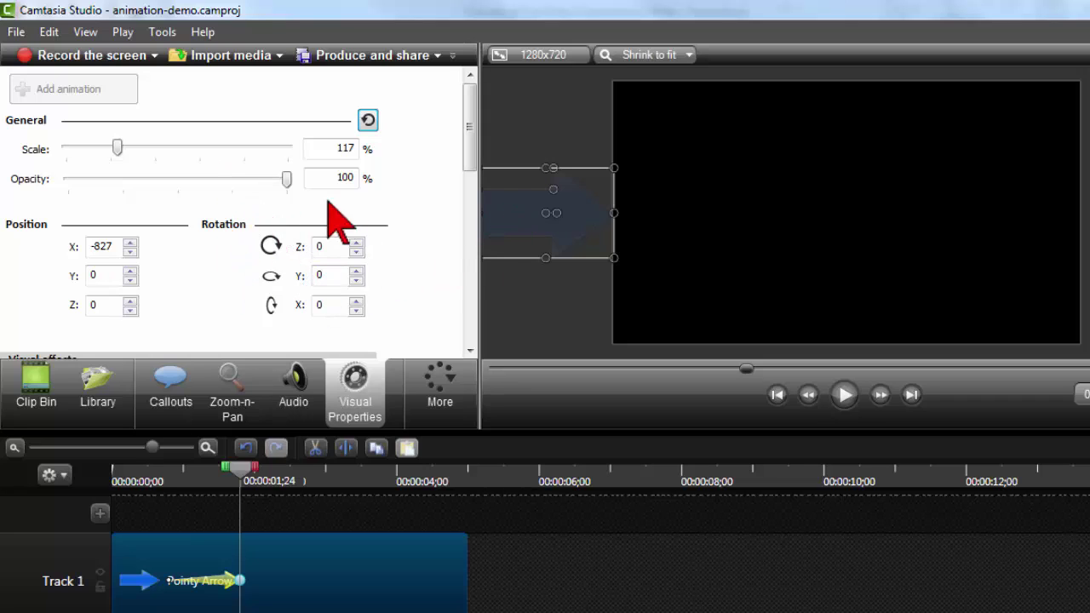
left_click(522, 209)
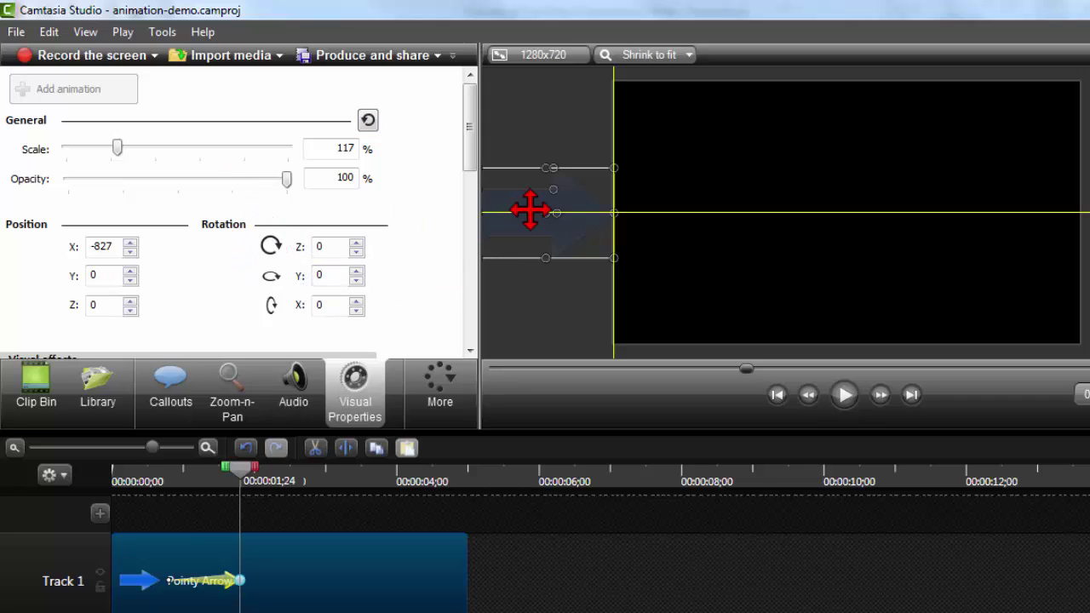
left_click_drag(530, 208, 790, 209)
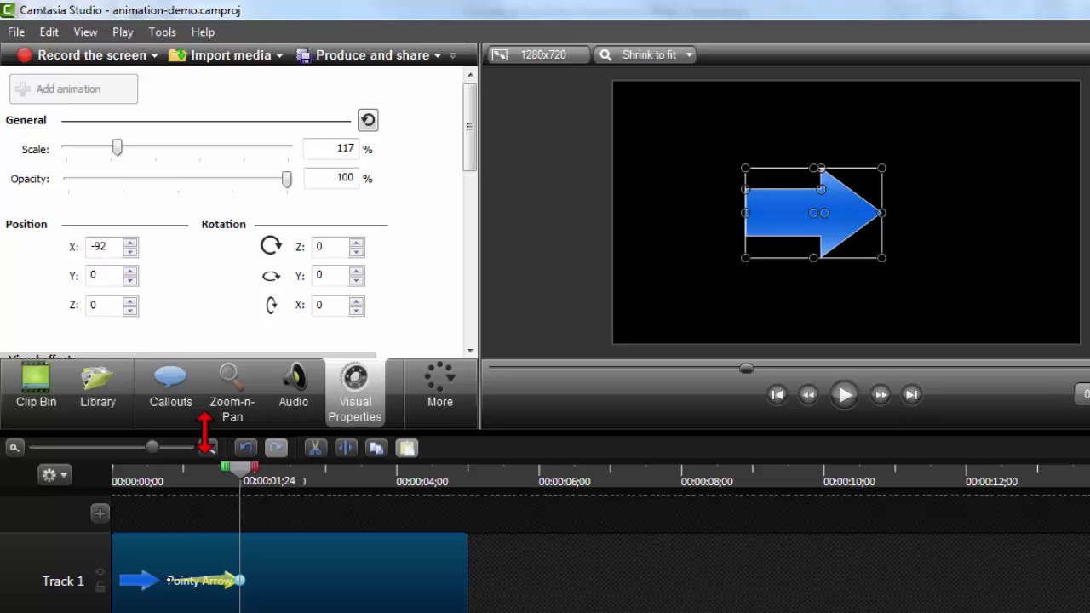
left_click_drag(240, 469, 275, 503)
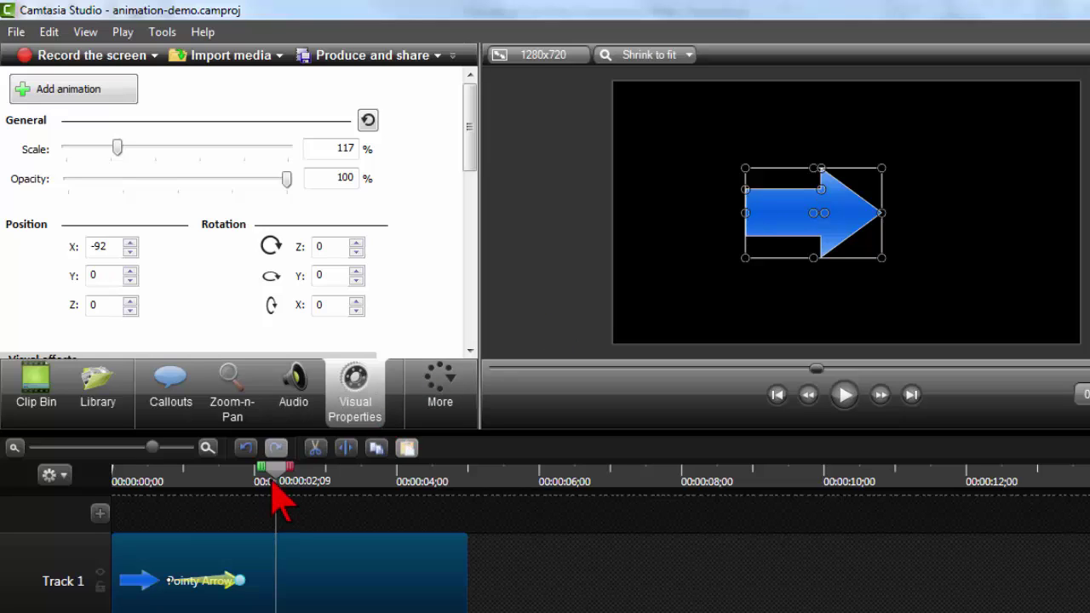
- Shift the slide-in animation along the Pointy Arrow 2 clip and scrub to verify its timing
left_click_drag(276, 477, 119, 494)
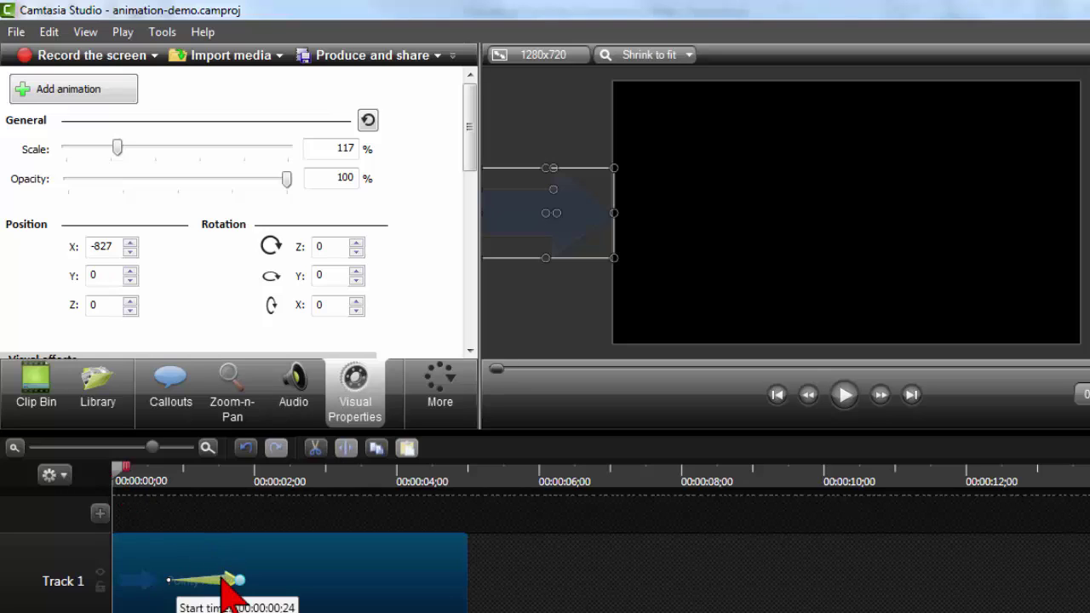
left_click_drag(228, 576, 109, 601)
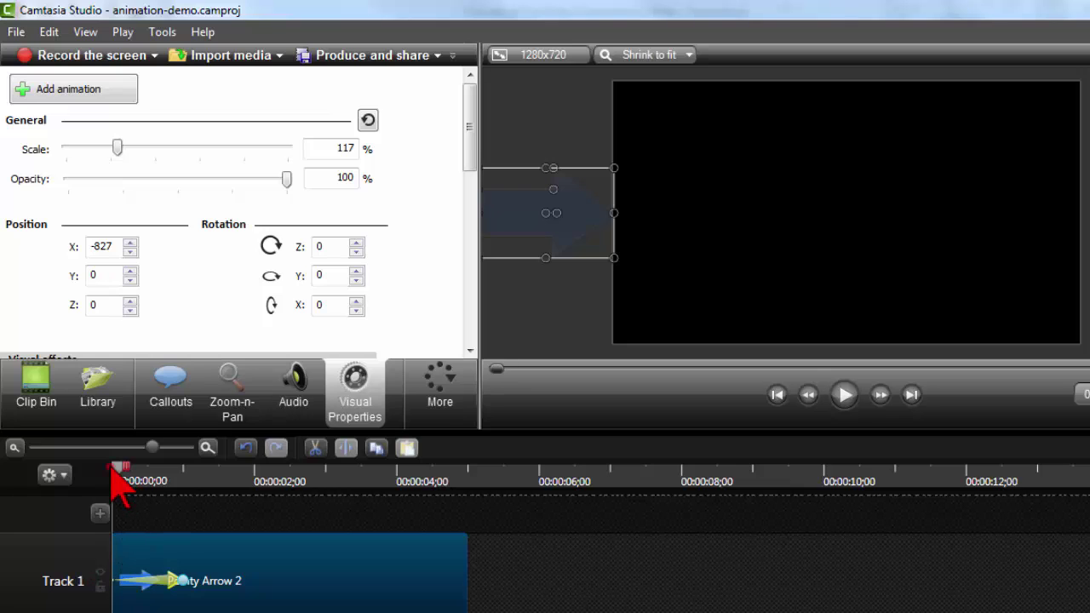
left_click_drag(124, 471, 215, 485)
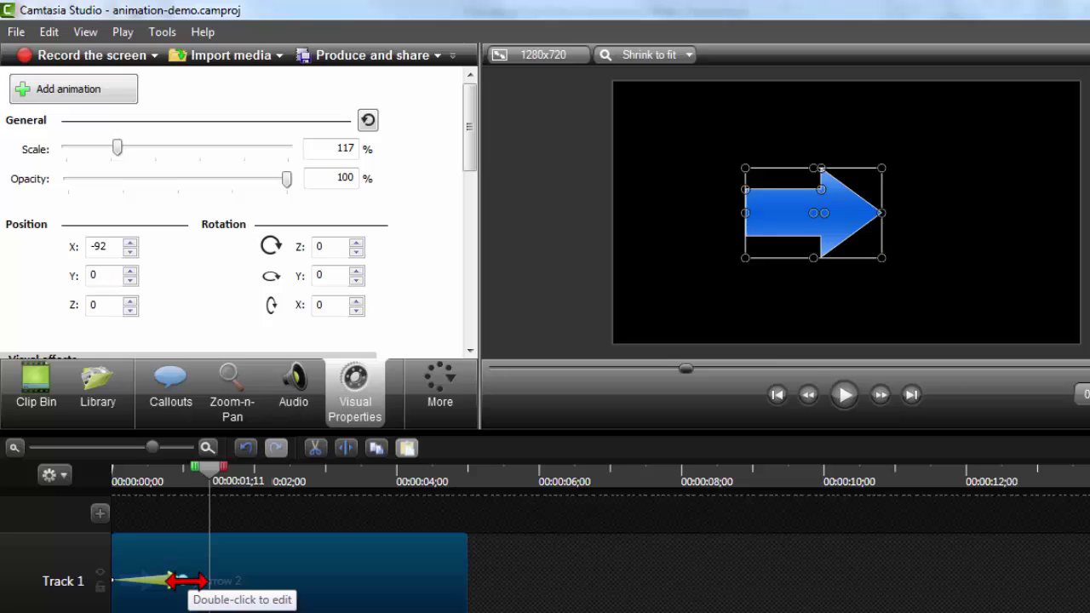
left_click_drag(201, 474, 274, 486)
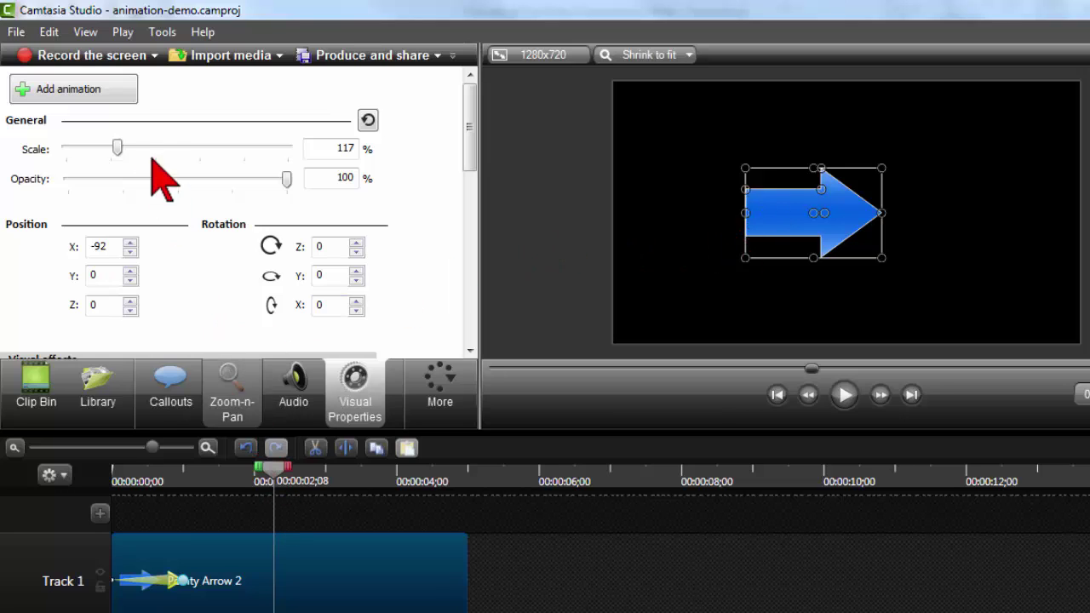
- At about 2 seconds, add an animation that rotates the arrow 180° on Z to point left
left_click(89, 91)
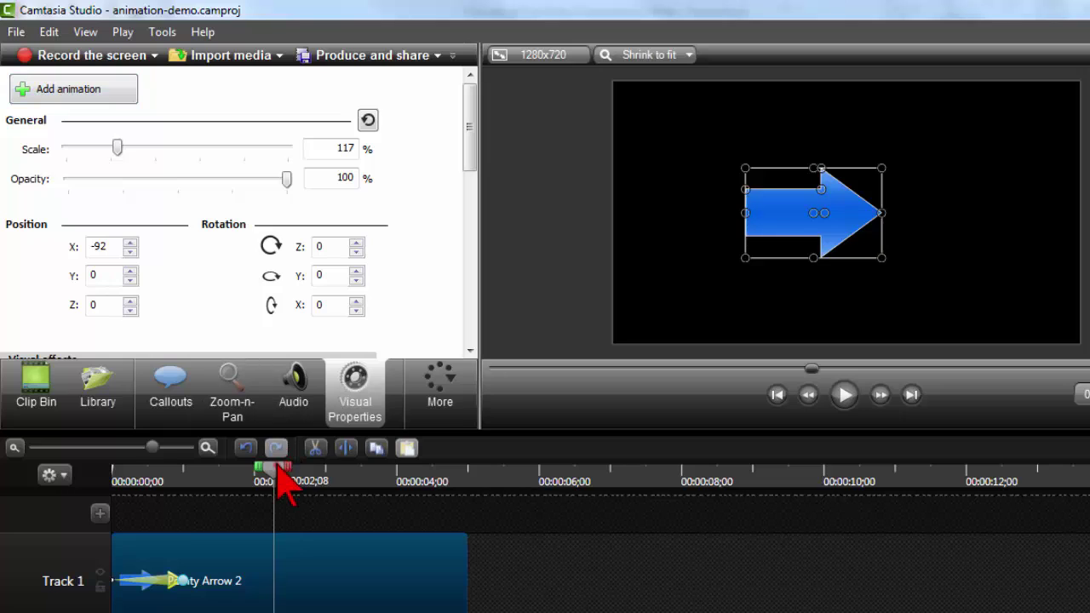
mouse_move(278, 470)
left_mouse_down()
mouse_move(361, 473)
mouse_move(253, 473)
mouse_move(285, 475)
left_mouse_up()
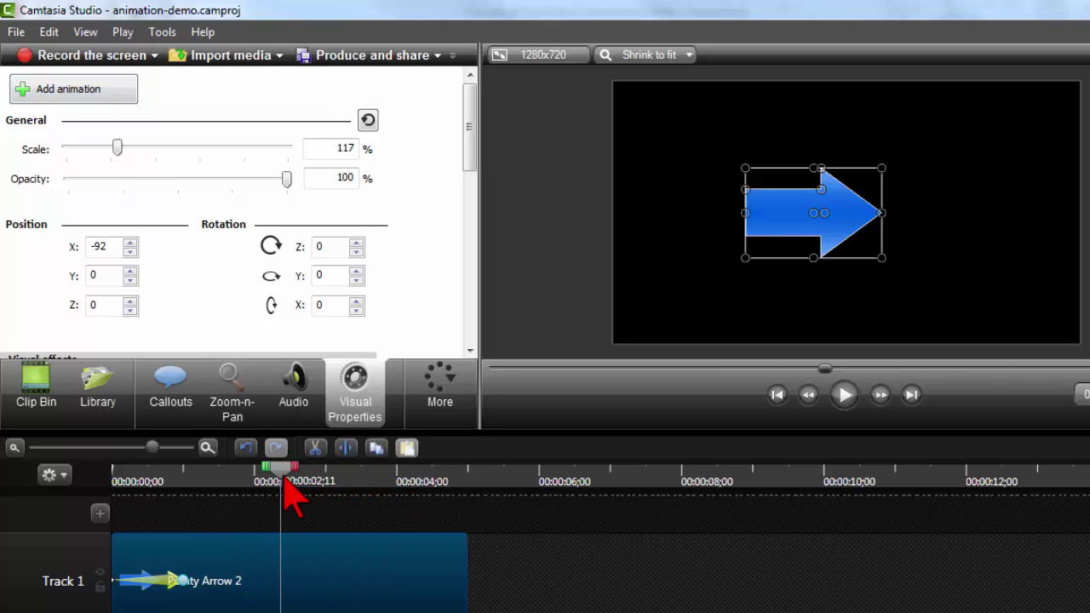
left_click(118, 90)
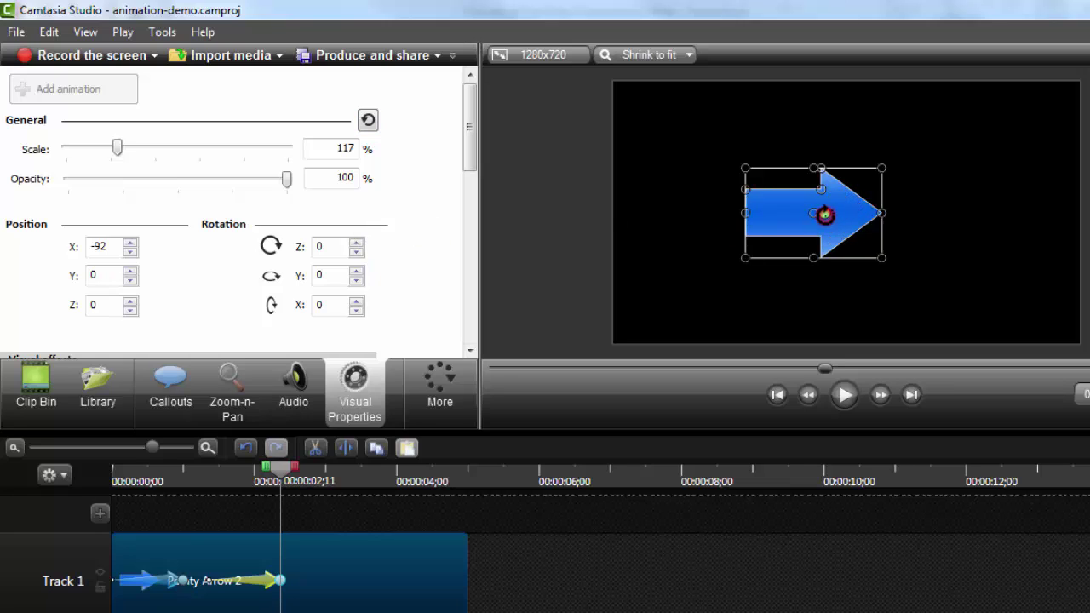
left_click_drag(825, 211, 780, 214)
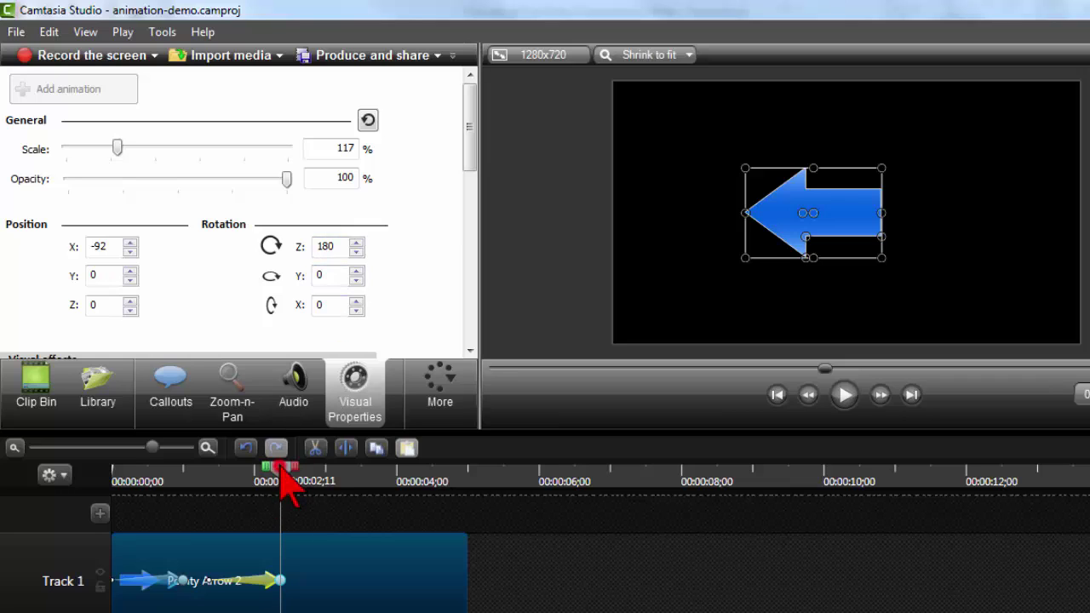
left_click(194, 481)
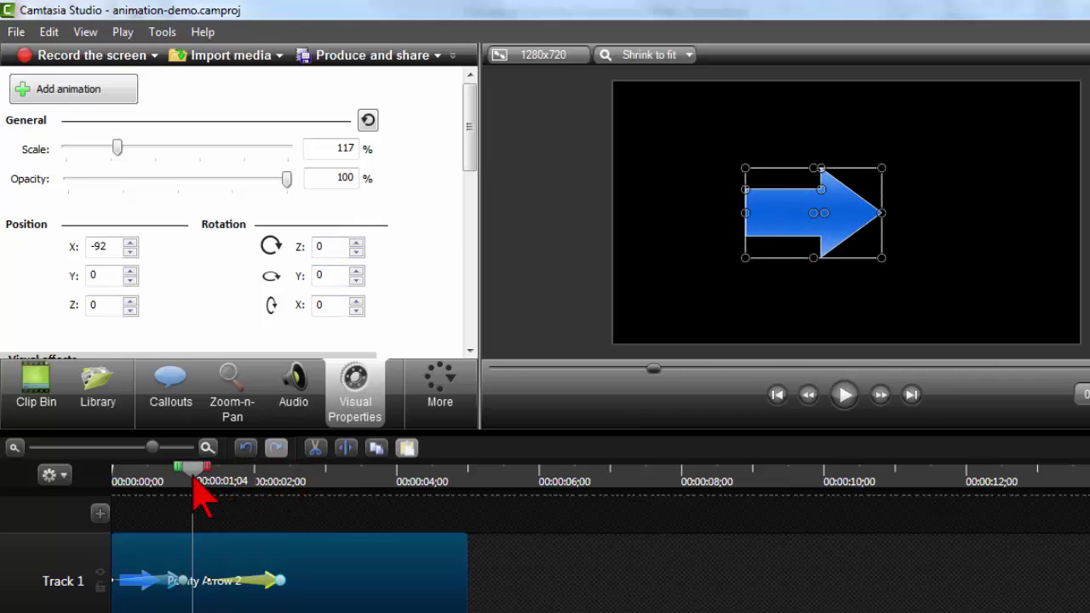
- At 3;18, add an animation sliding the left-pointing arrow off-frame to X −827, Y −8
left_click_drag(194, 482, 369, 497)
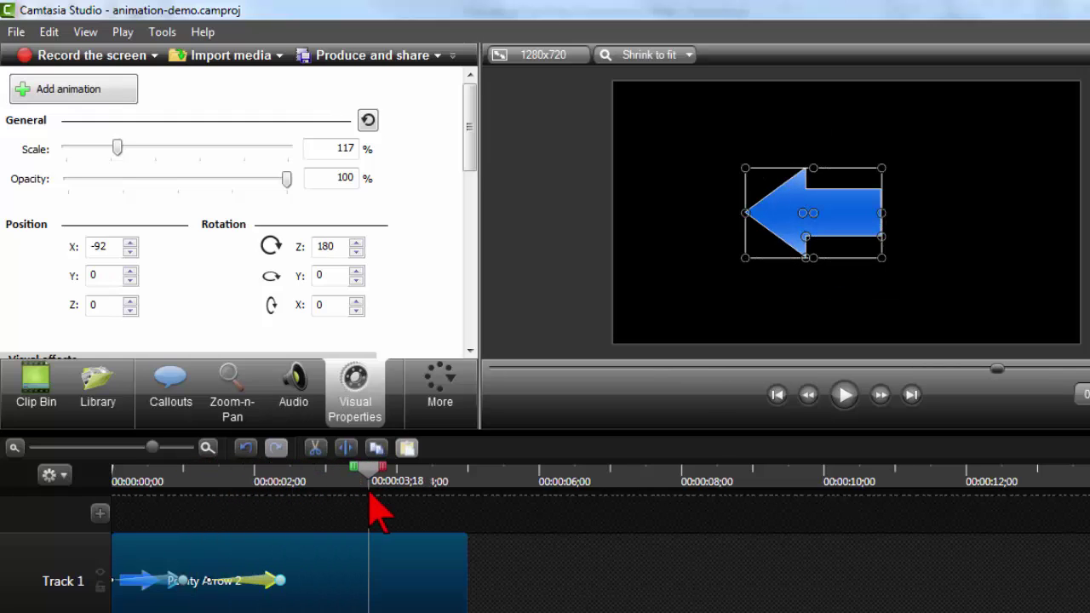
left_click(113, 89)
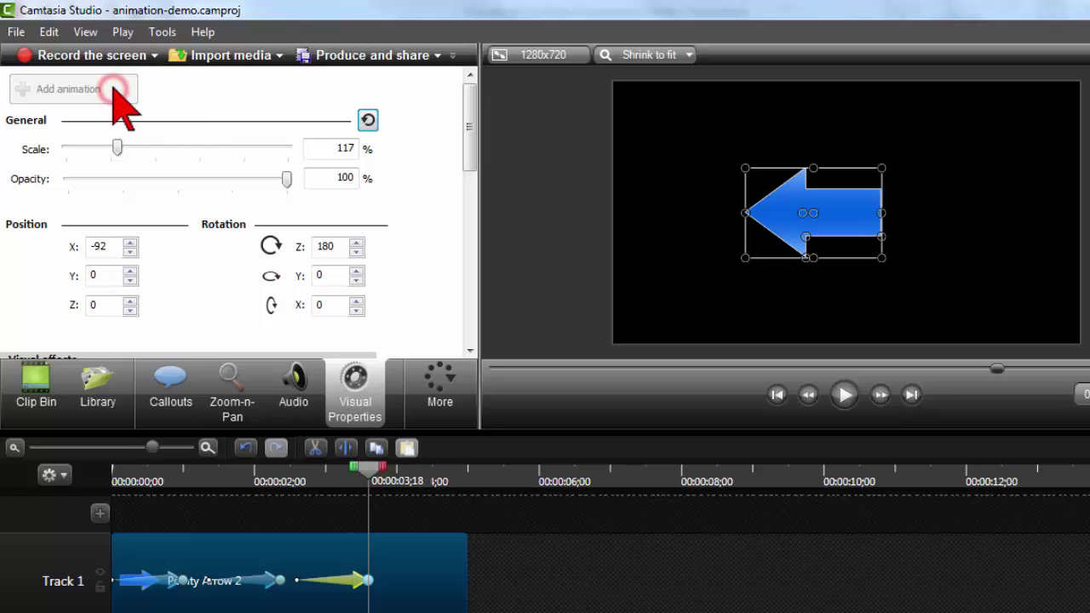
left_click_drag(769, 216, 500, 220)
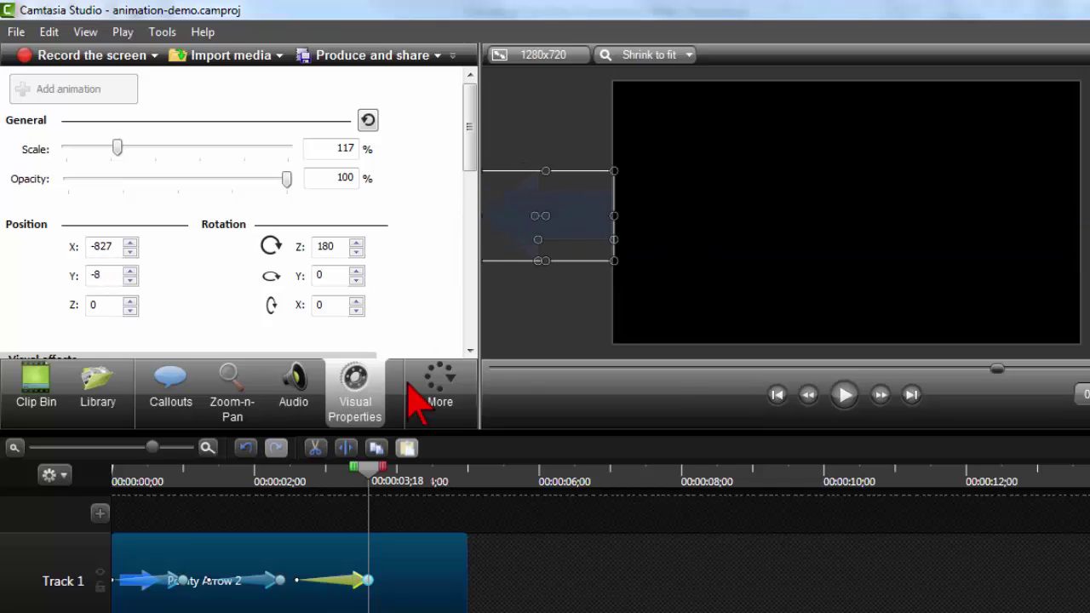
- Delay and shorten the exit animation, then enlarge, compact and zoom the timeline for editing
left_click_drag(368, 468, 144, 472)
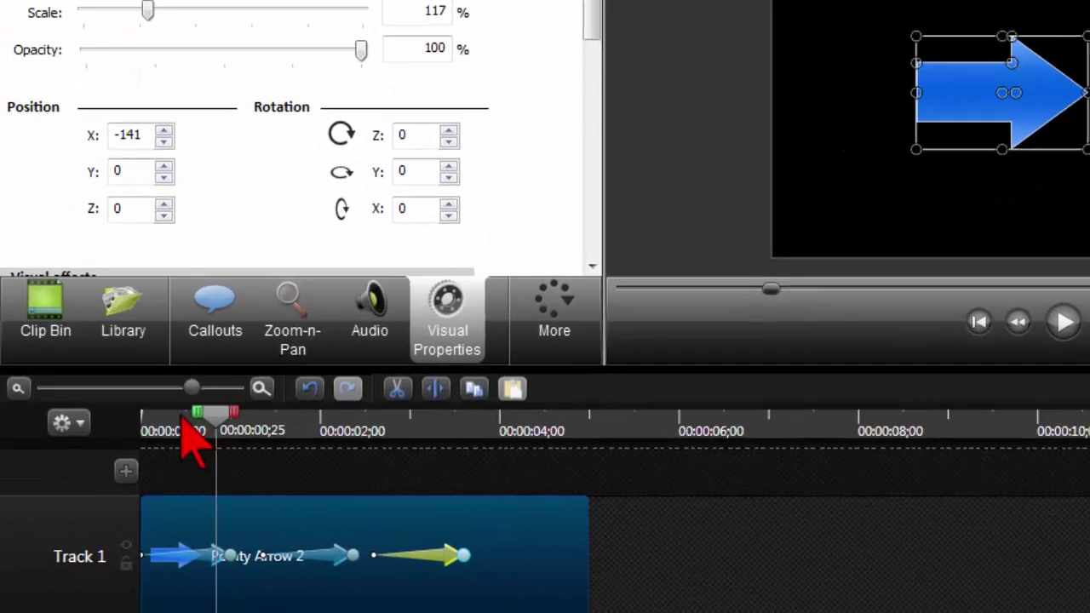
left_click_drag(180, 417, 169, 413)
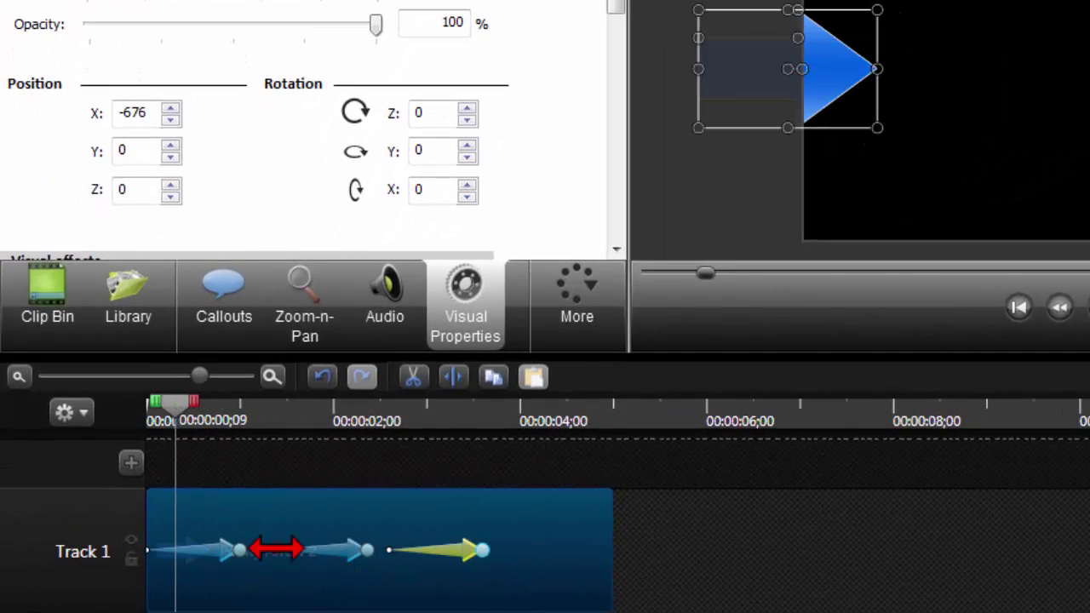
mouse_move(276, 550)
left_mouse_down()
mouse_move(305, 551)
mouse_move(296, 552)
left_mouse_up()
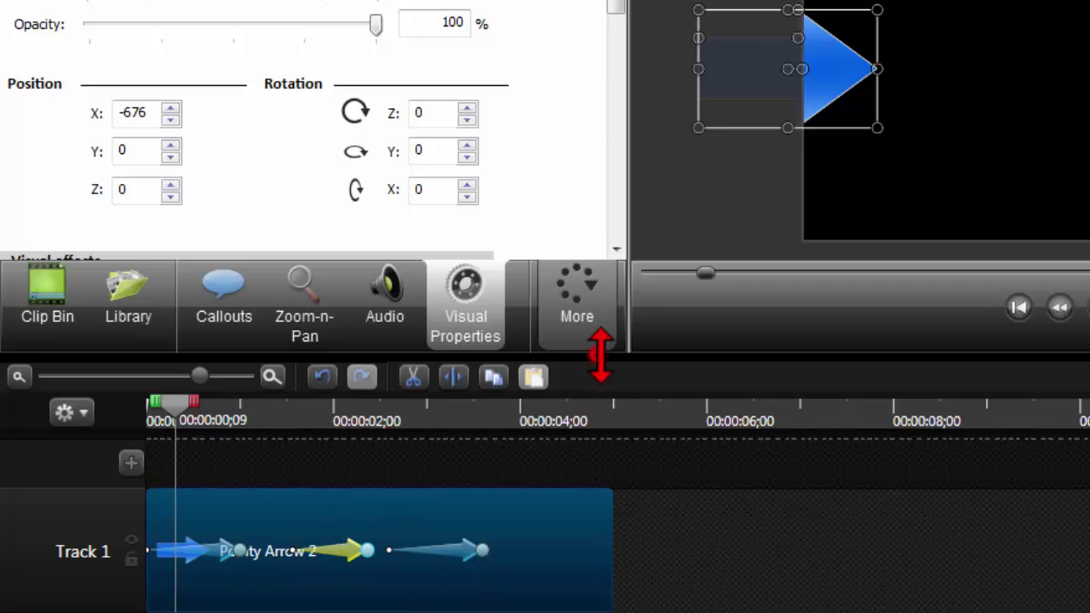
left_click_drag(601, 356, 601, 307)
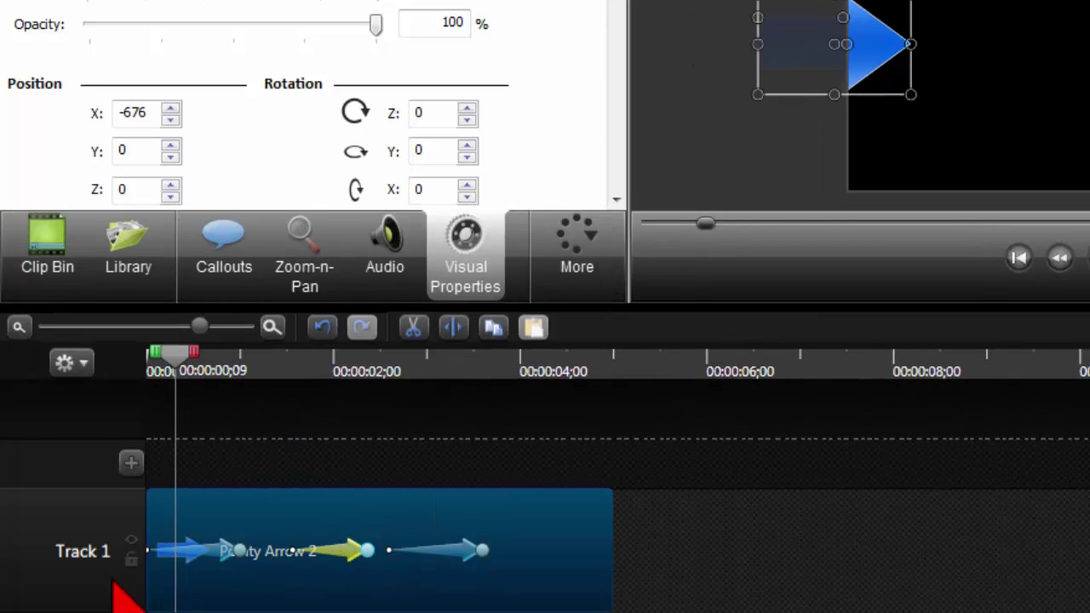
left_click(38, 608)
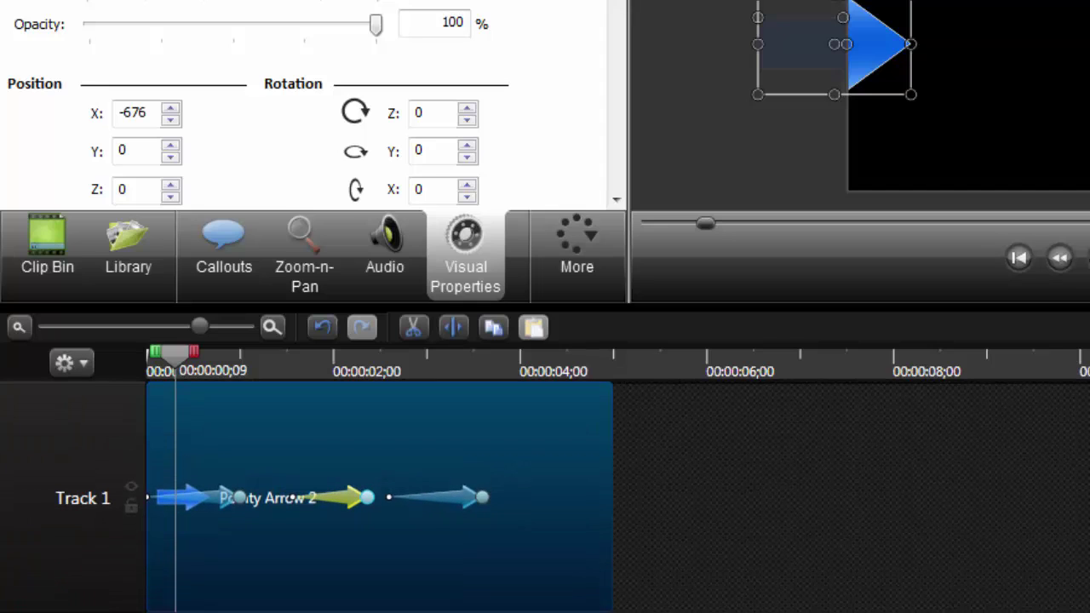
left_click_drag(201, 326, 229, 327)
- Trim the spin animation to follow the slide-in directly, with the exit right after it
left_click_drag(481, 497, 521, 498)
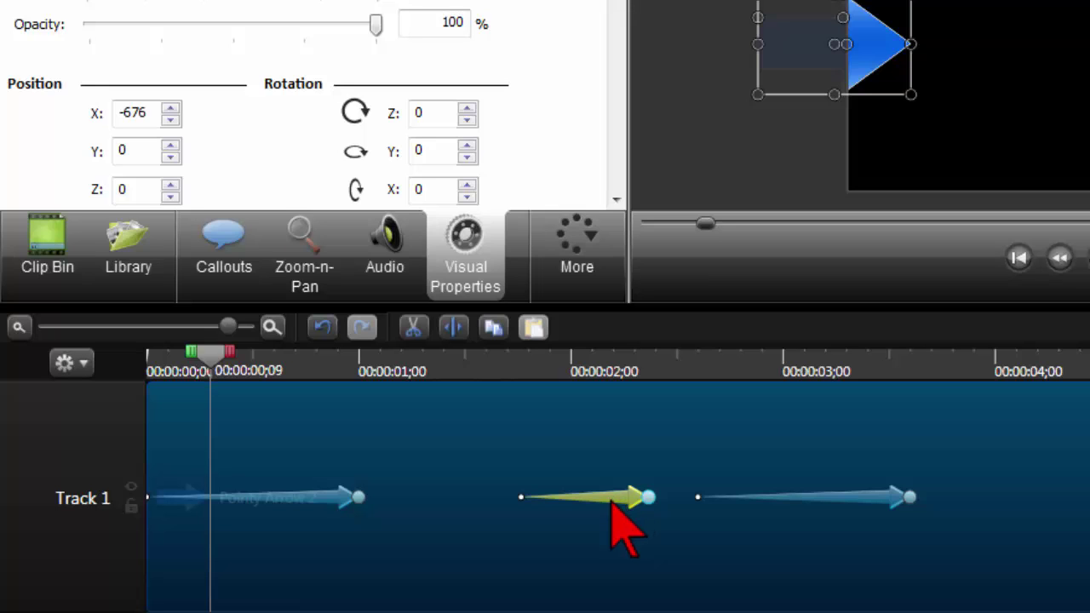
left_click_drag(620, 498, 456, 498)
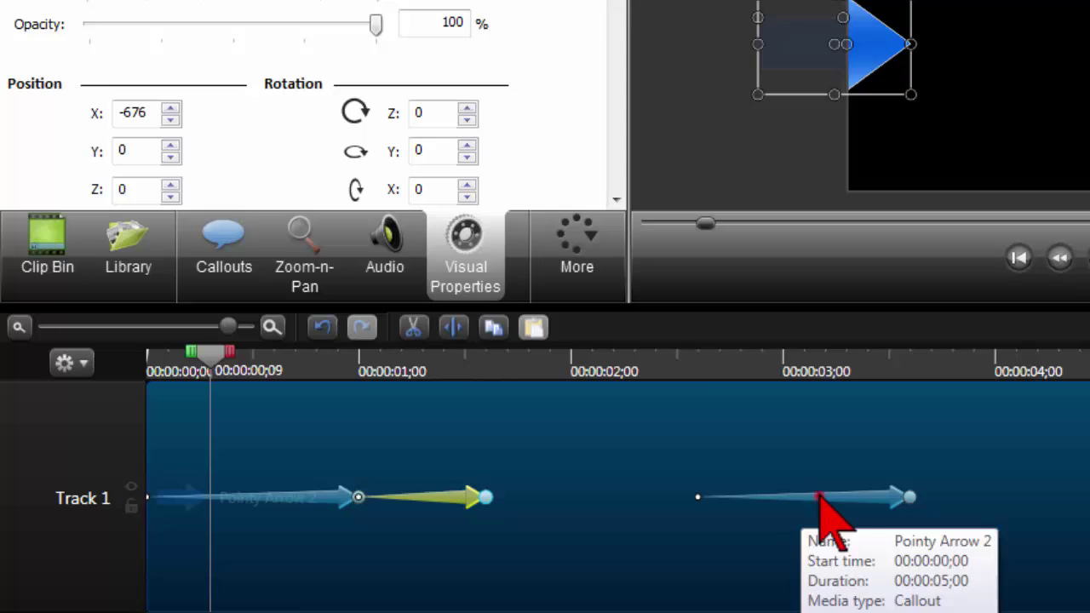
left_click_drag(827, 516, 596, 506)
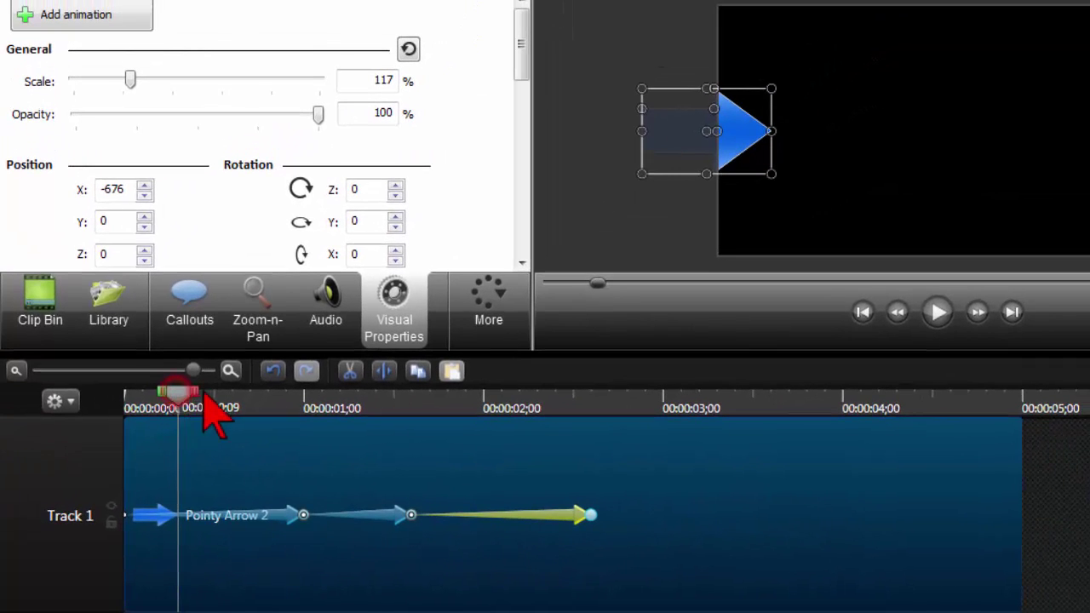
left_click_drag(204, 407, 332, 426)
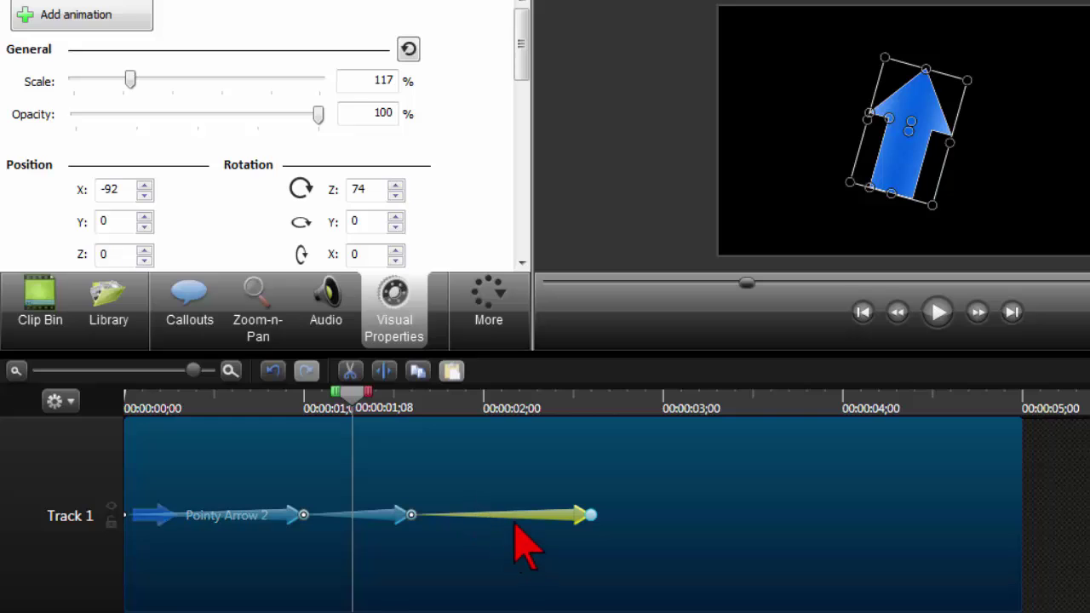
- Shift the last Track 1 animation to start at 00:00:01;25 and scrub to verify the 180° spin
left_click(517, 514)
left_click_drag(522, 513, 560, 507)
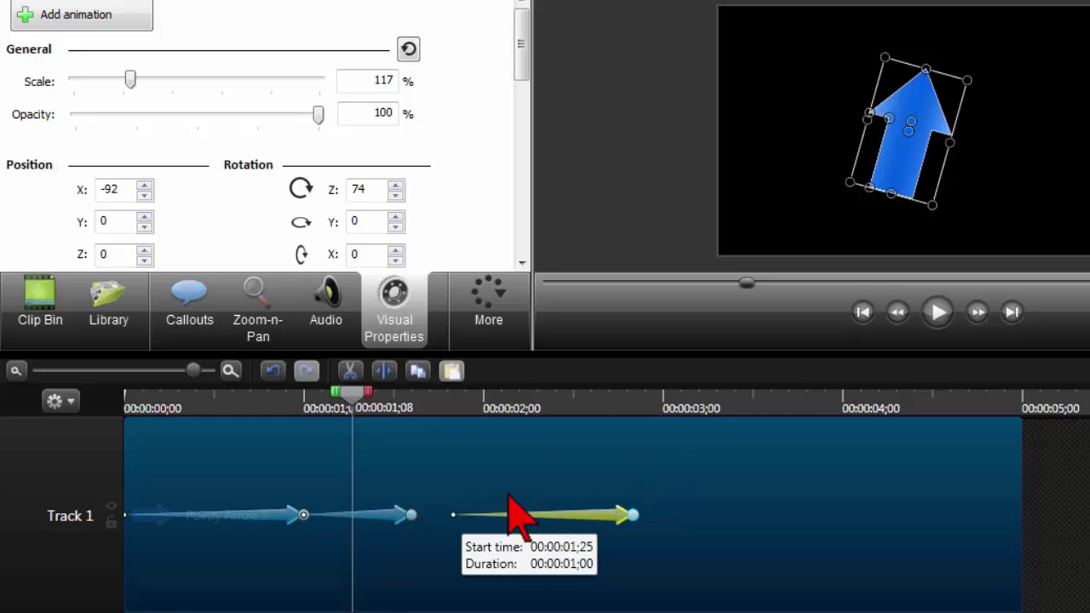
left_click_drag(367, 407, 654, 423)
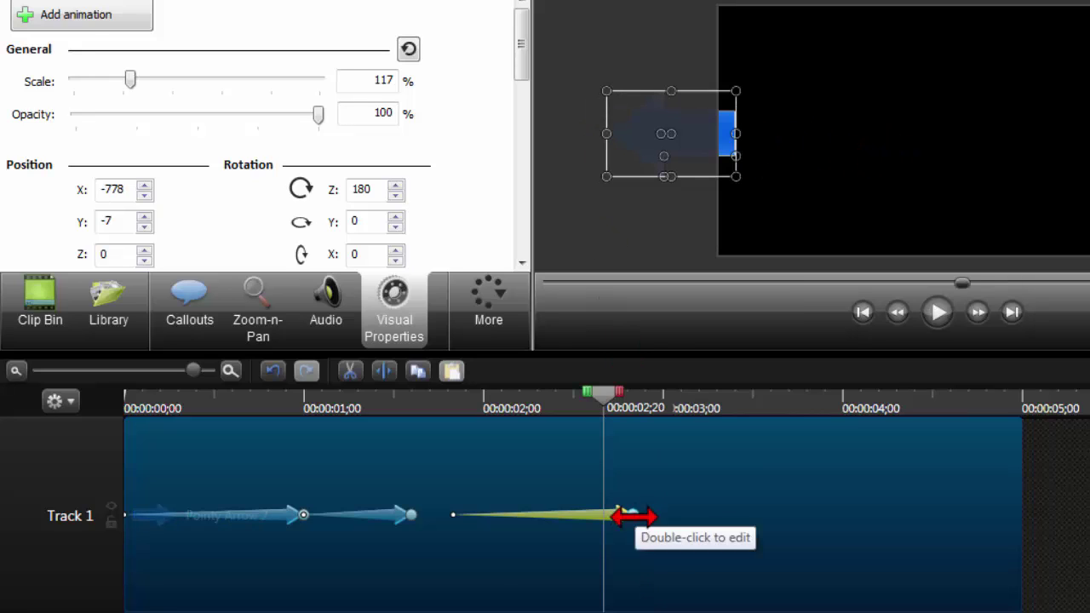
left_click(633, 515)
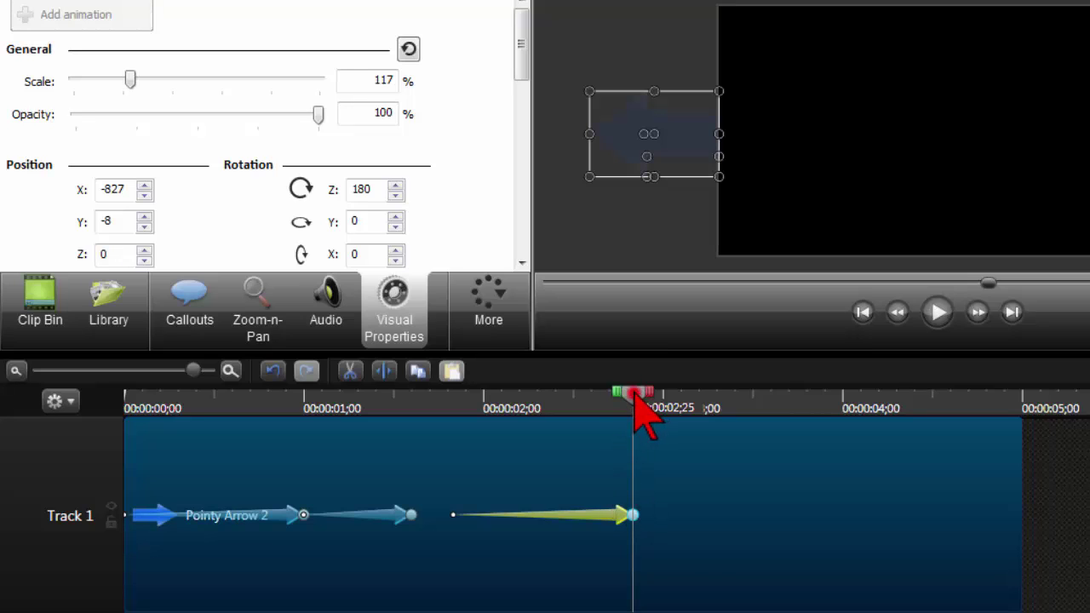
left_click_drag(660, 396, 700, 407)
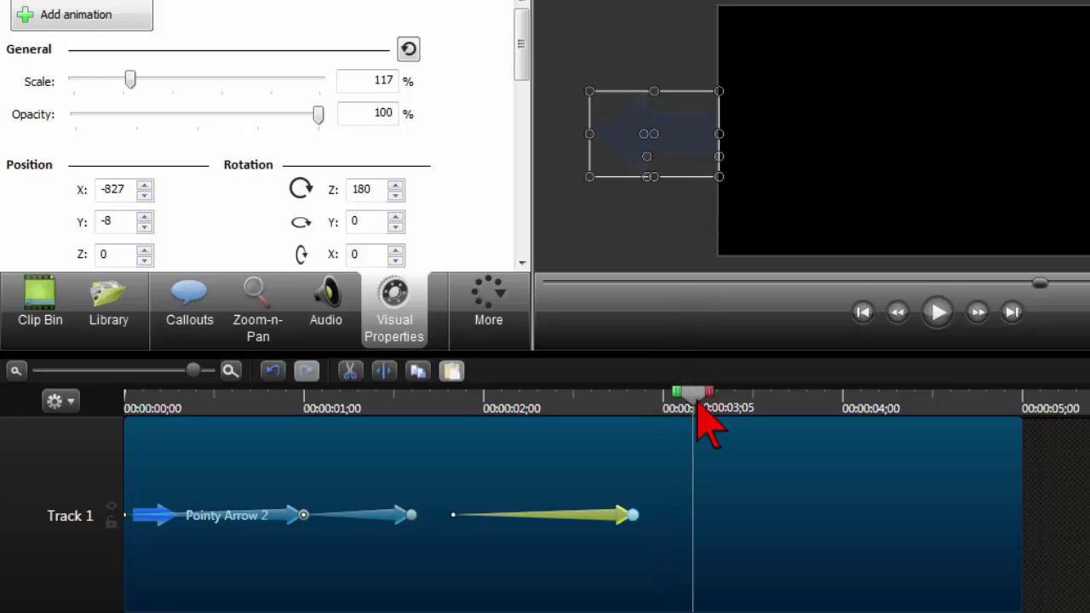
- At about 00:00:03;01, reduce the arrow's Scale from 117% to 48%
left_click_drag(672, 399, 664, 398)
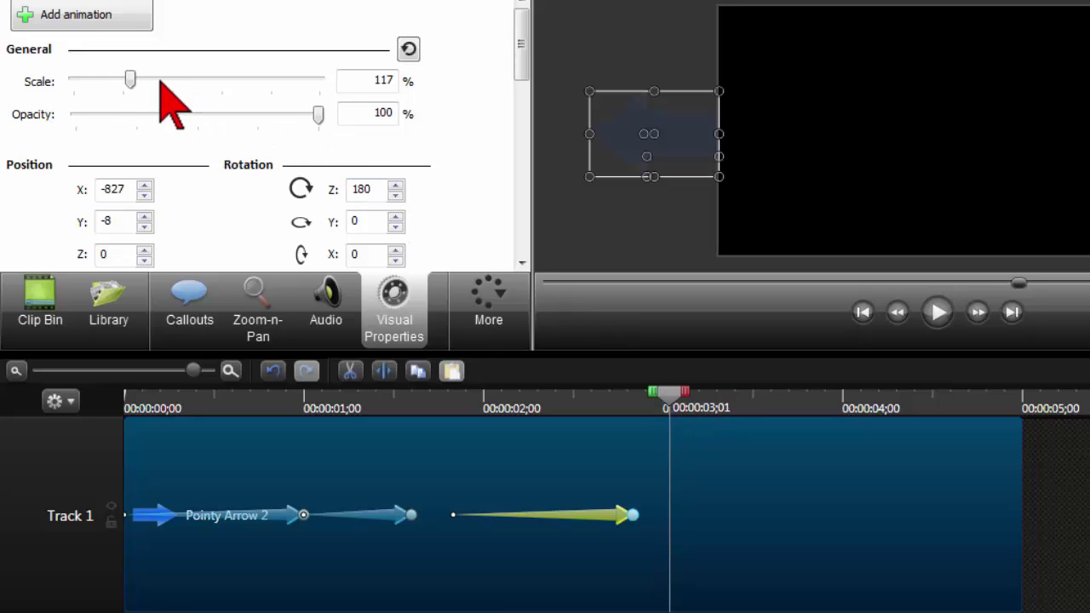
left_click_drag(131, 79, 99, 77)
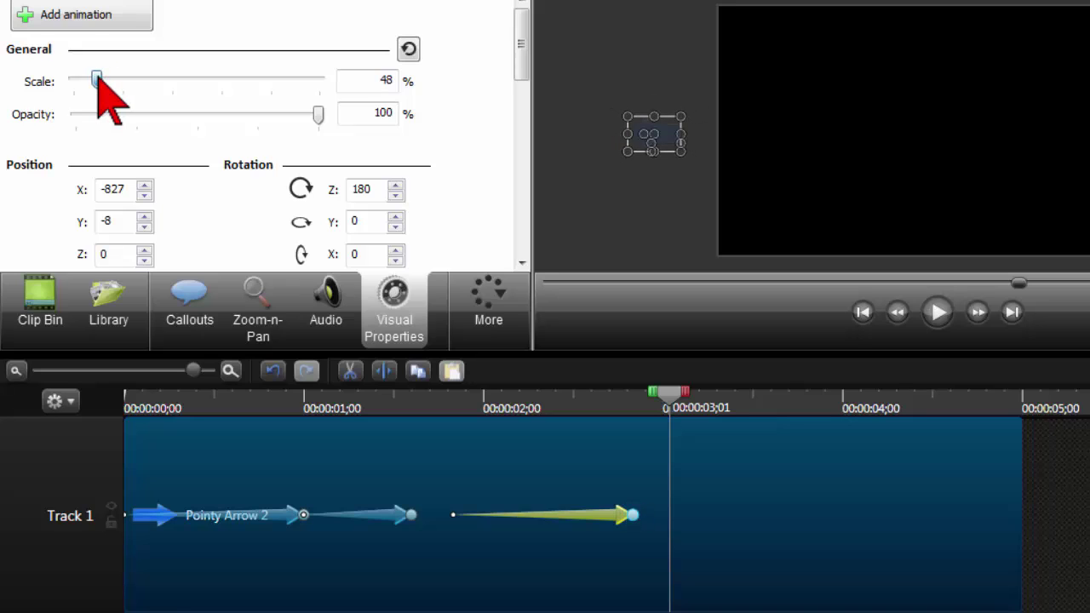
left_click_drag(662, 400, 526, 410)
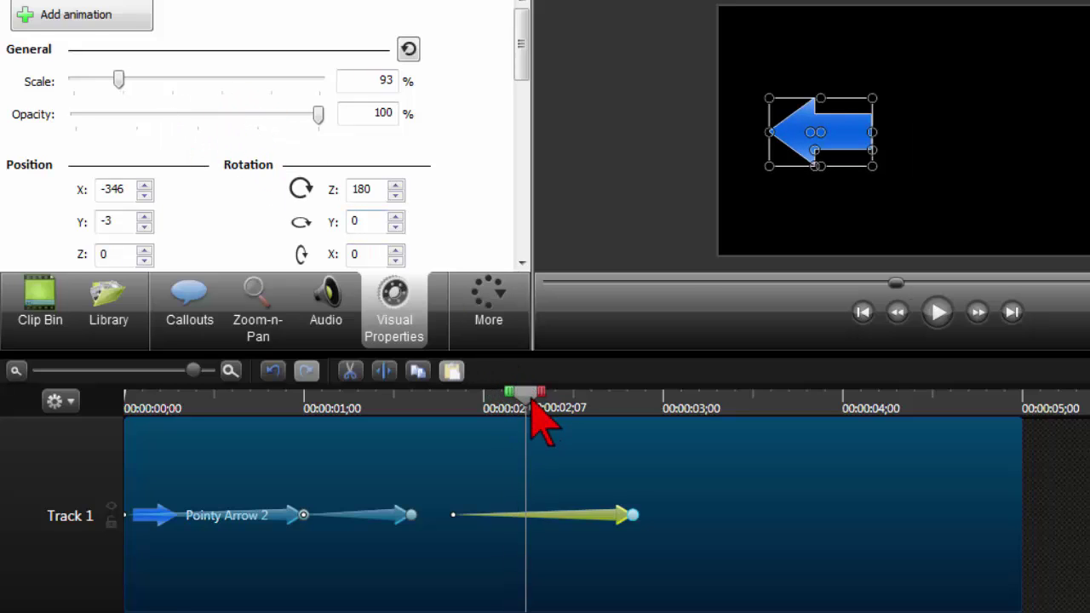
- At the end of the exit animation, lower the arrow's Opacity to near 0%
left_click_drag(527, 410, 701, 431)
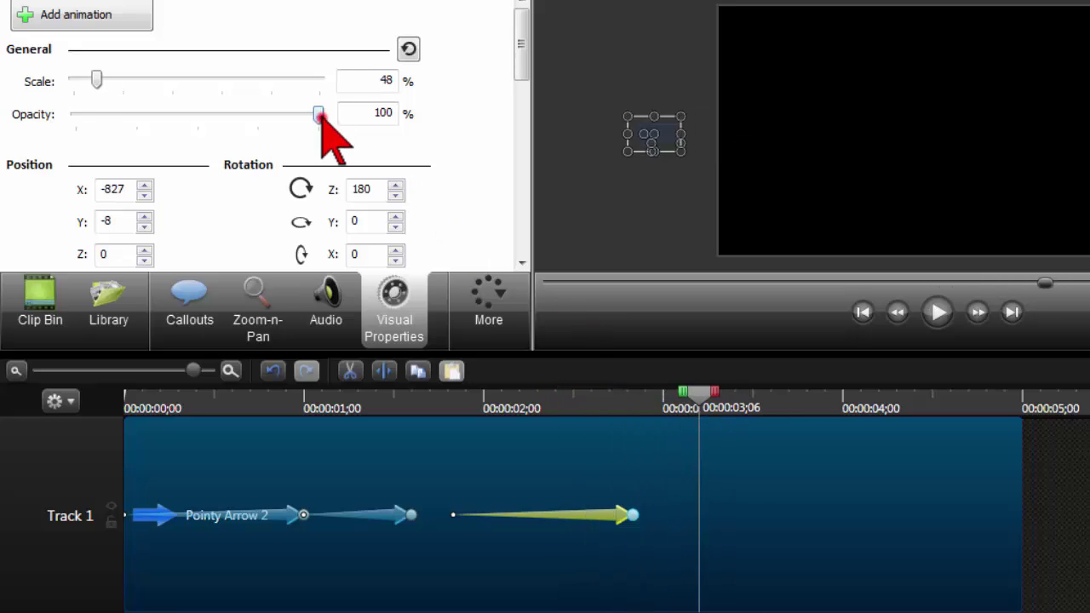
left_click_drag(321, 116, 67, 119)
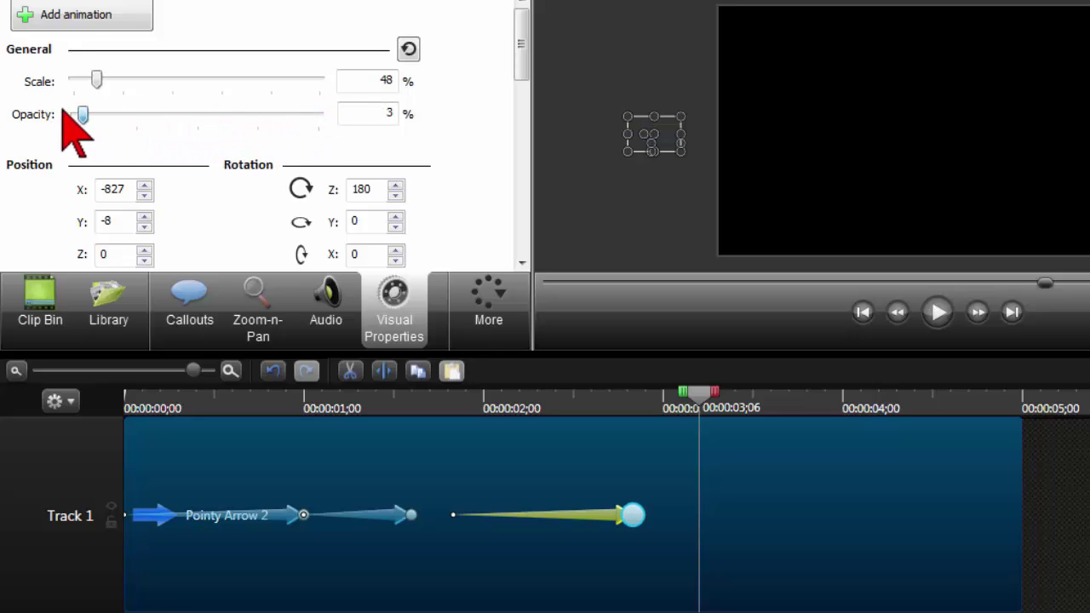
left_click_drag(441, 400, 365, 422)
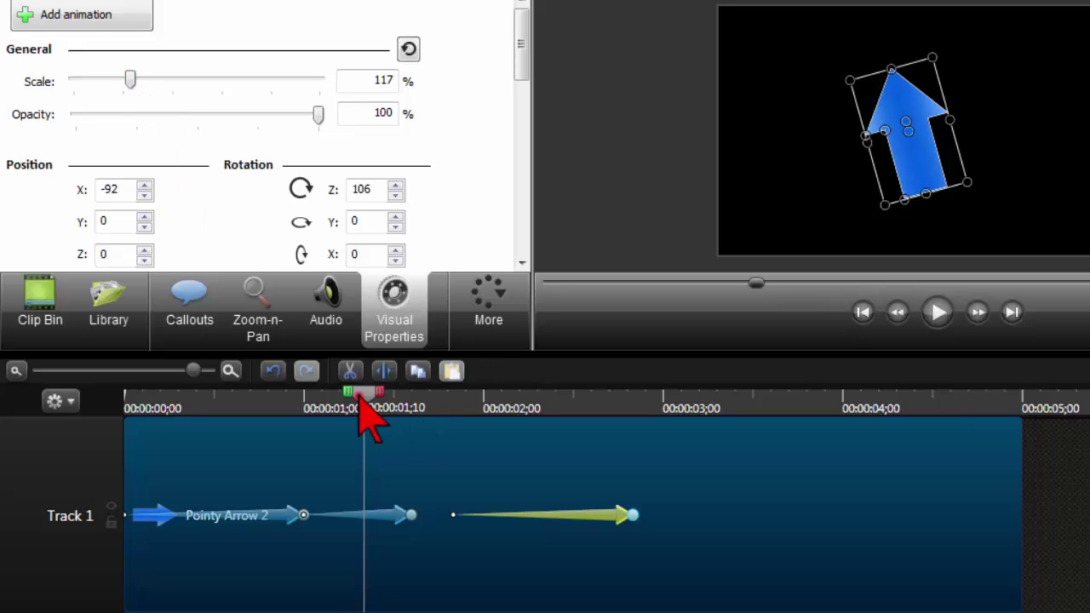
left_click_drag(379, 405, 674, 441)
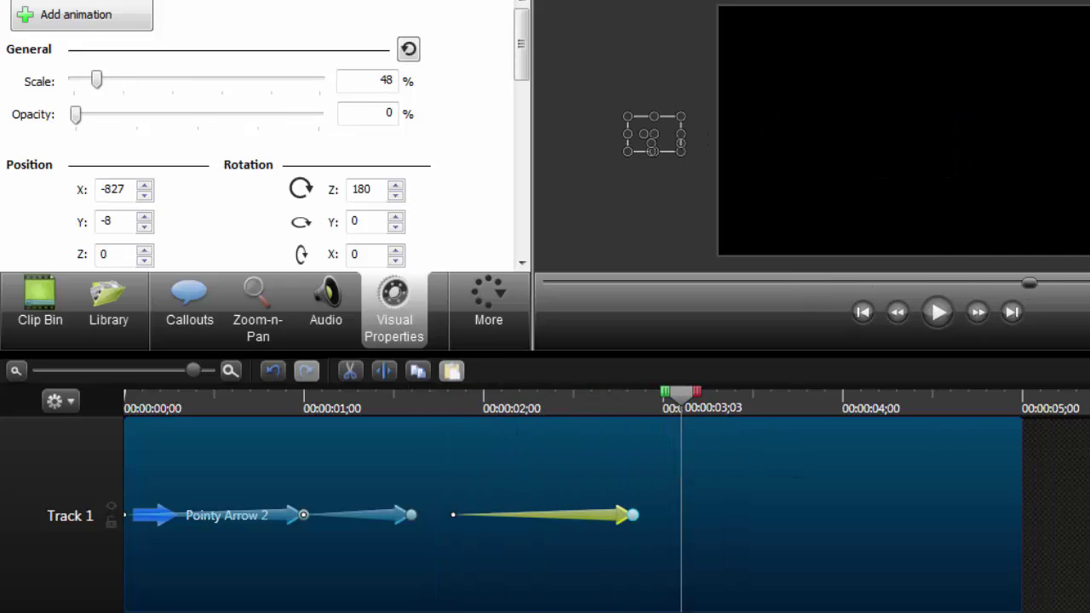
left_click(310, 407)
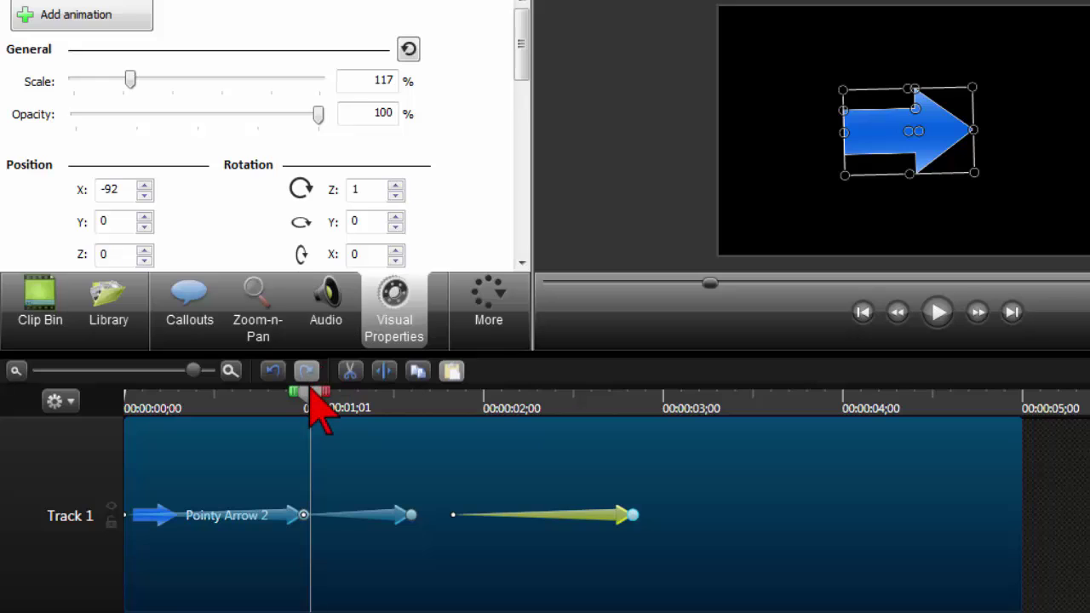
left_click_drag(332, 397, 432, 407)
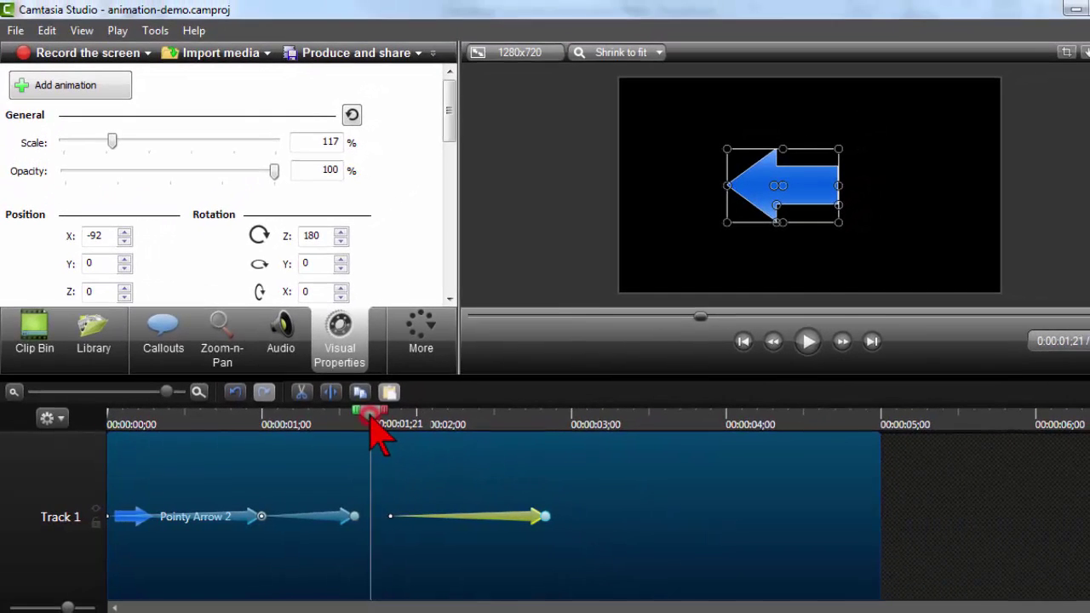
left_click_drag(429, 411, 460, 417)
left_click_drag(400, 436, 377, 436)
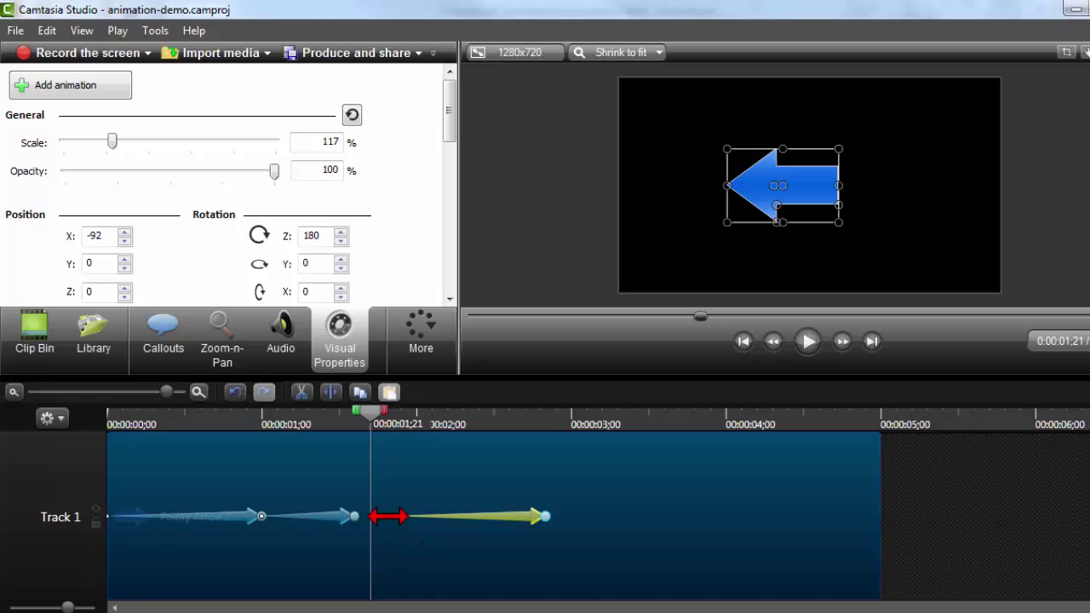
- Trim the exit animation to 0;18 starting at 00:00:01;23, then play it from the start
left_click_drag(387, 516, 451, 516)
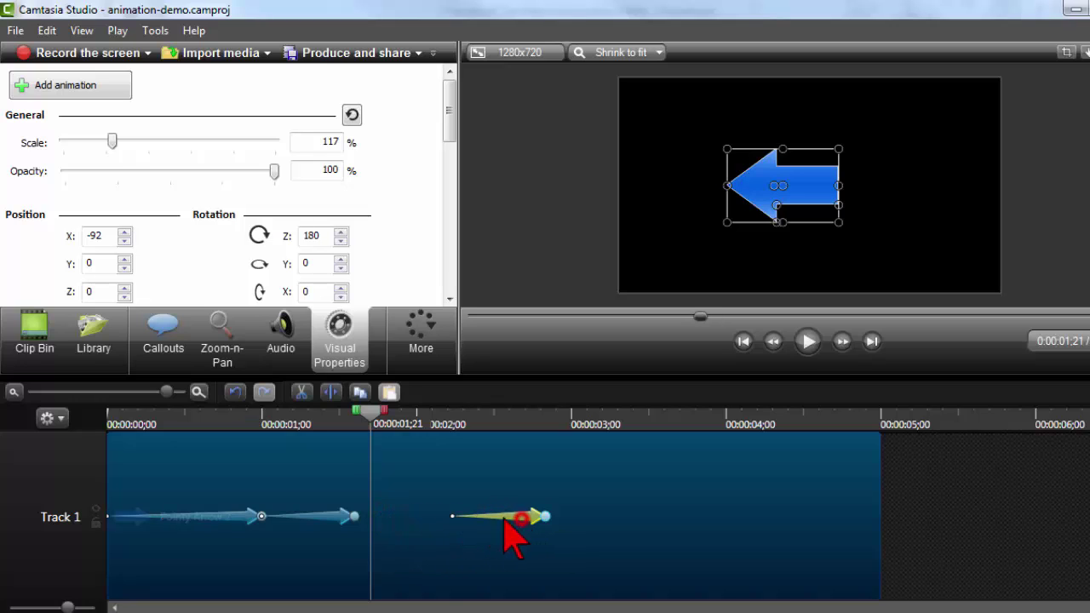
left_click_drag(506, 521, 451, 521)
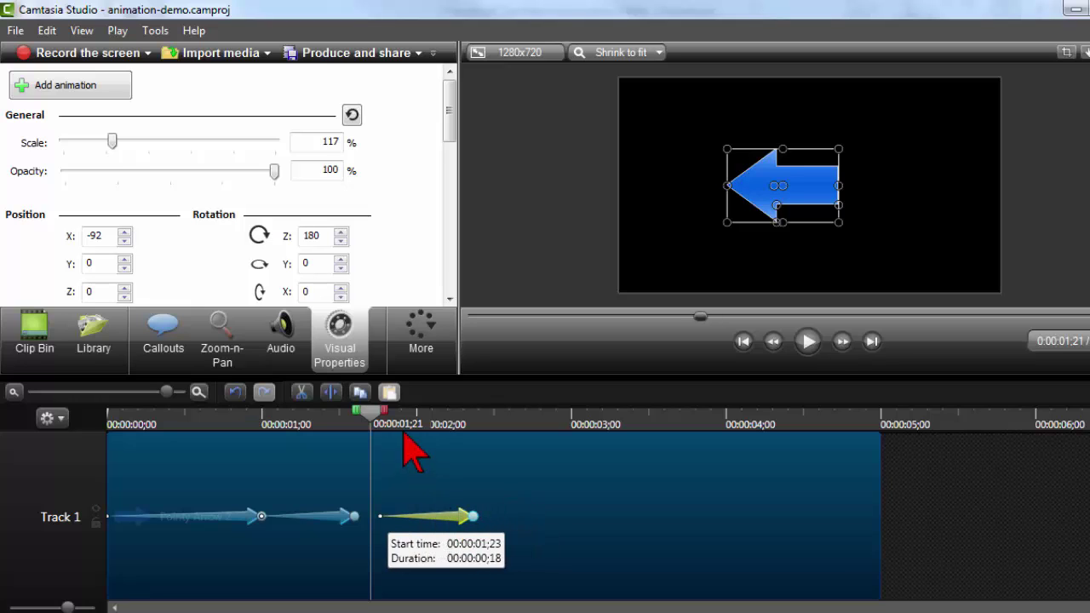
left_click_drag(303, 419, 112, 426)
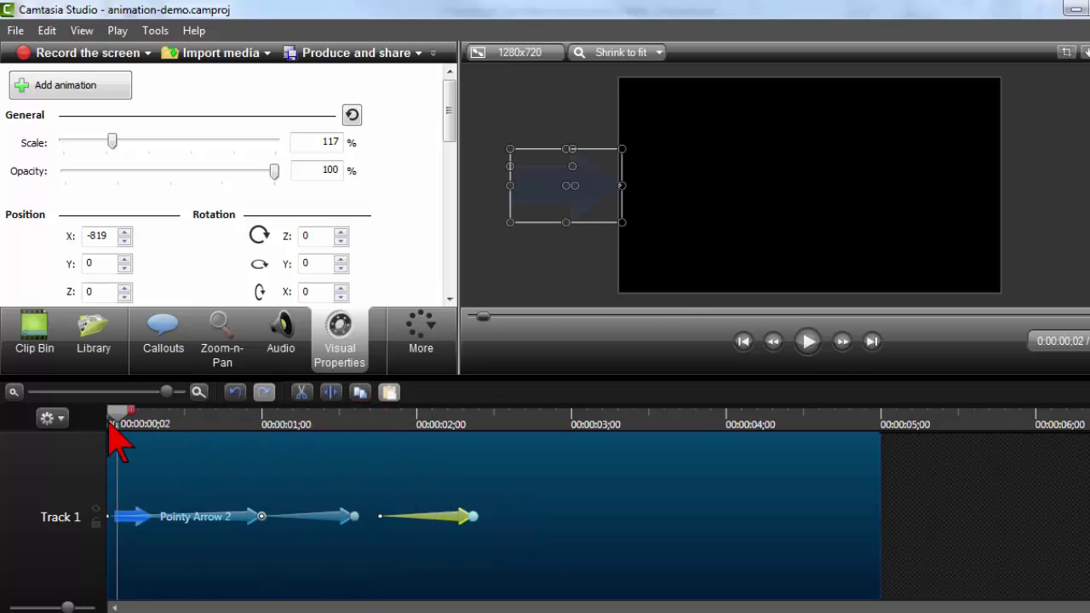
left_click(809, 340)
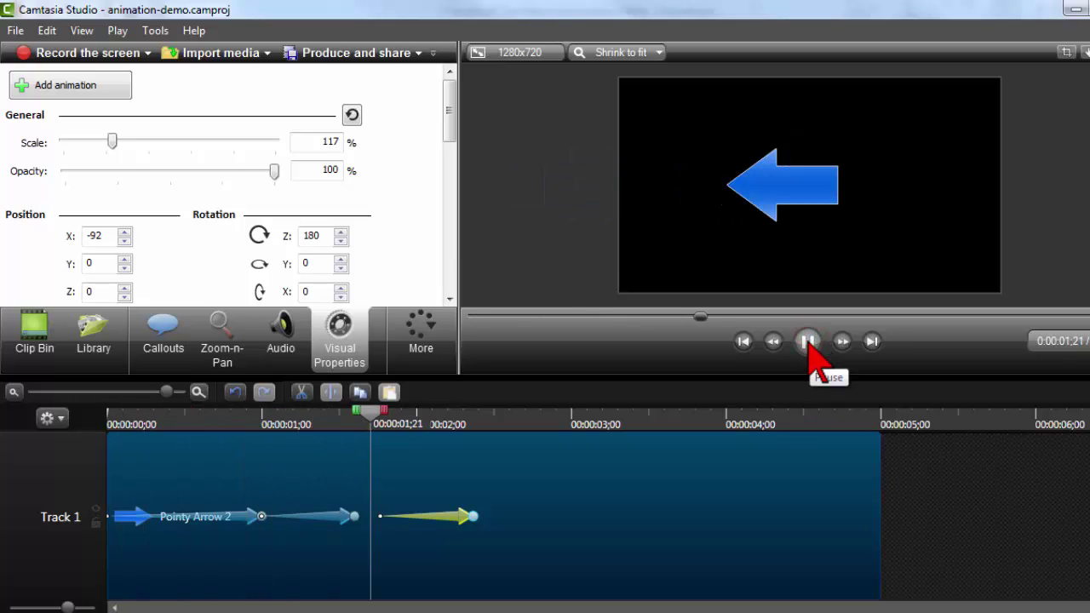
- Move the spin and shrink-and-fade animations later, with the fade starting at 00:00:03;18
left_click(809, 342)
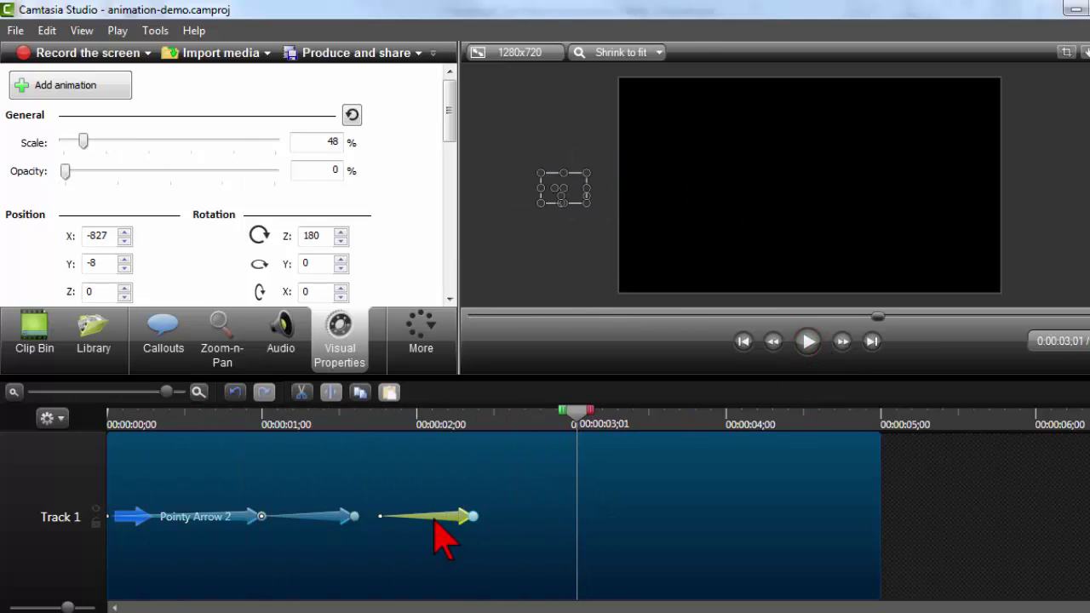
left_click_drag(443, 512, 819, 515)
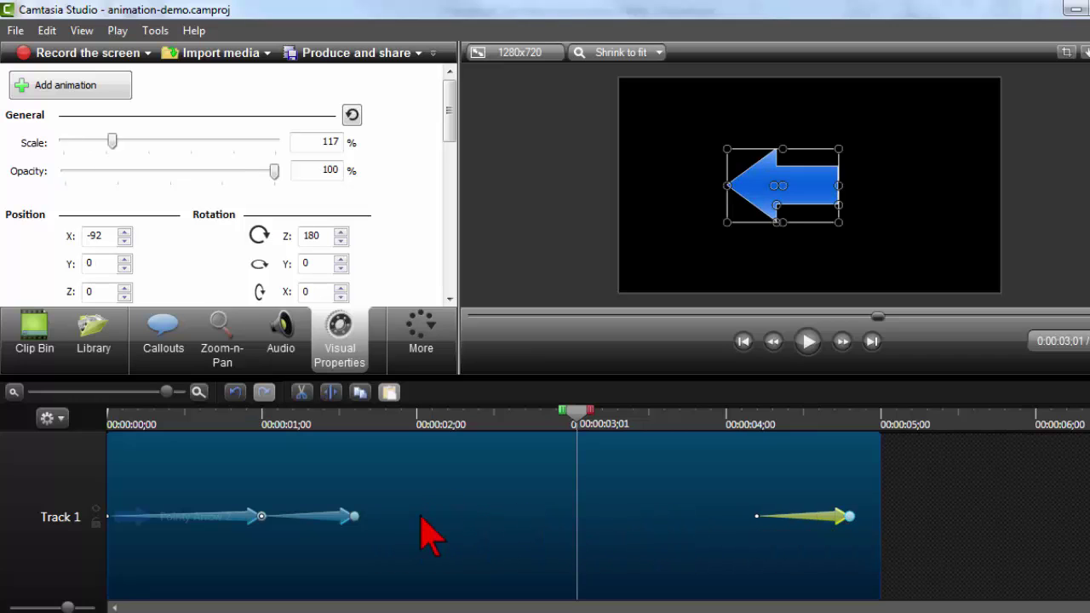
left_click_drag(336, 516, 708, 516)
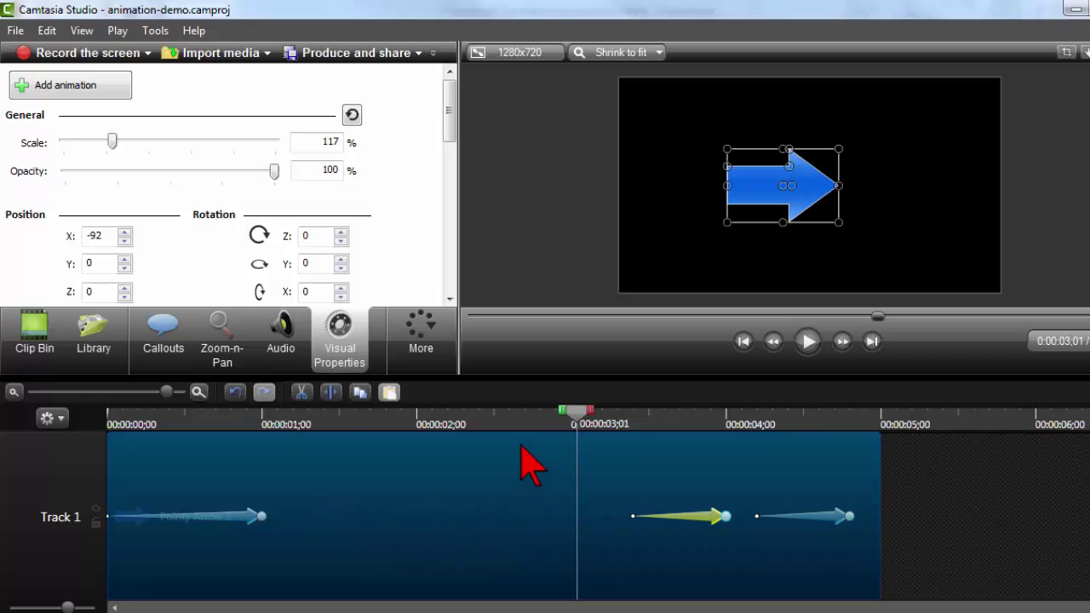
left_click_drag(534, 419, 880, 417)
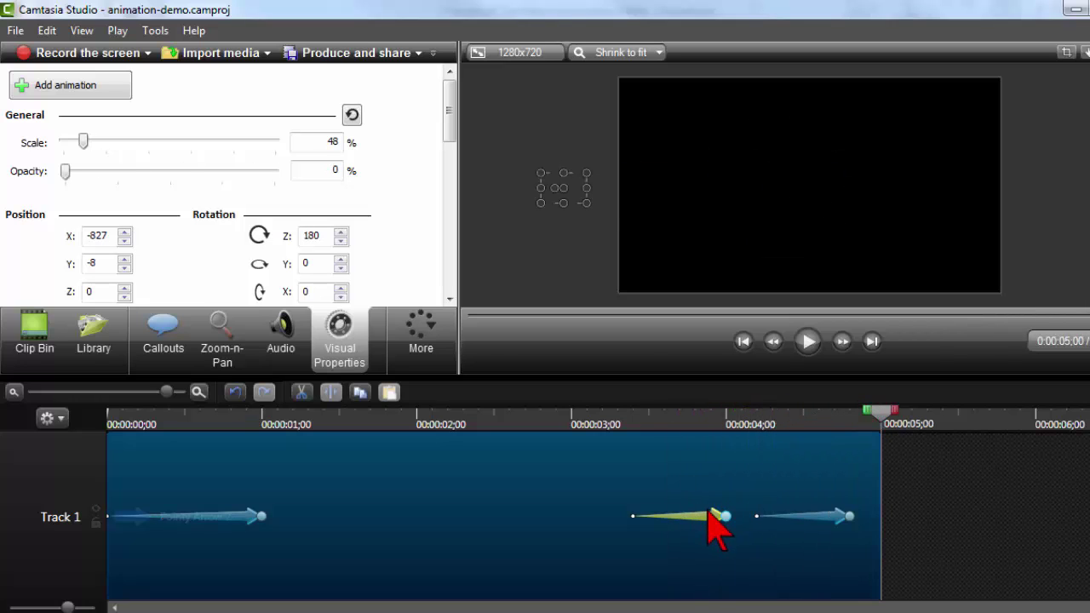
left_click_drag(731, 517, 749, 517)
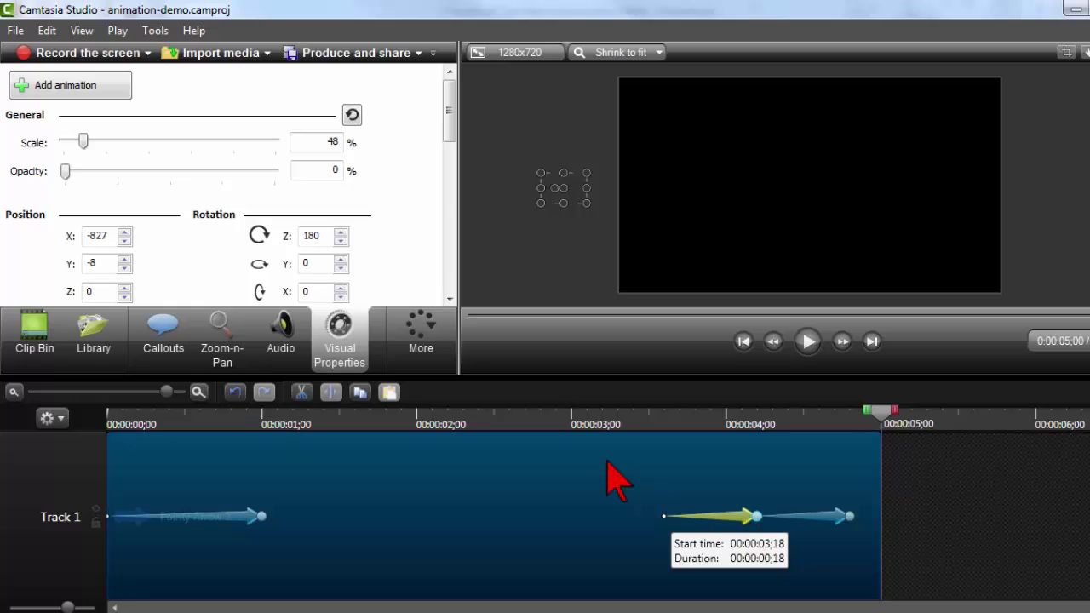
left_click(499, 423)
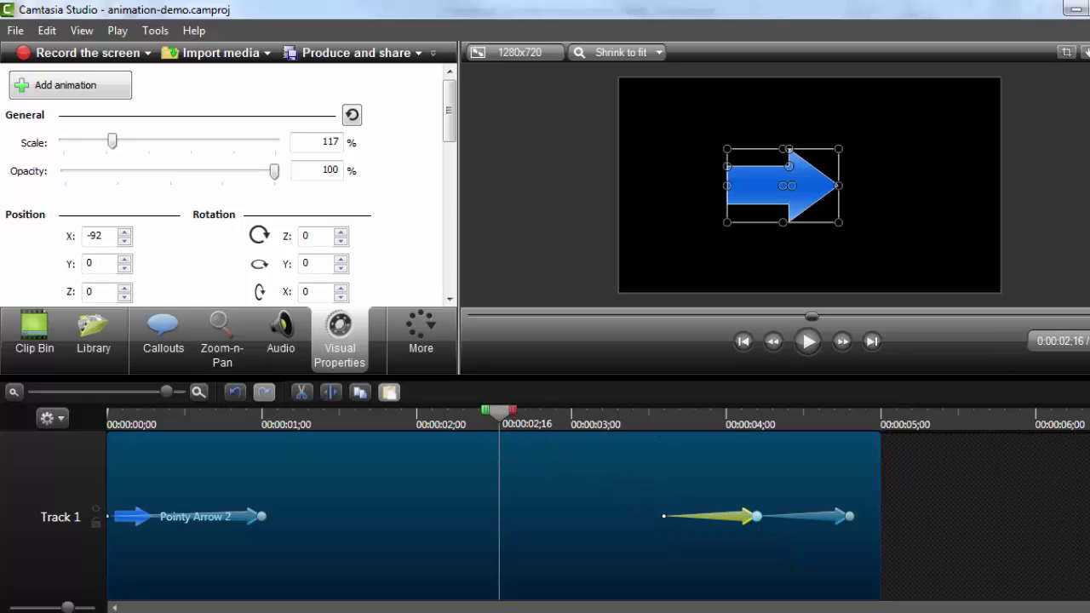